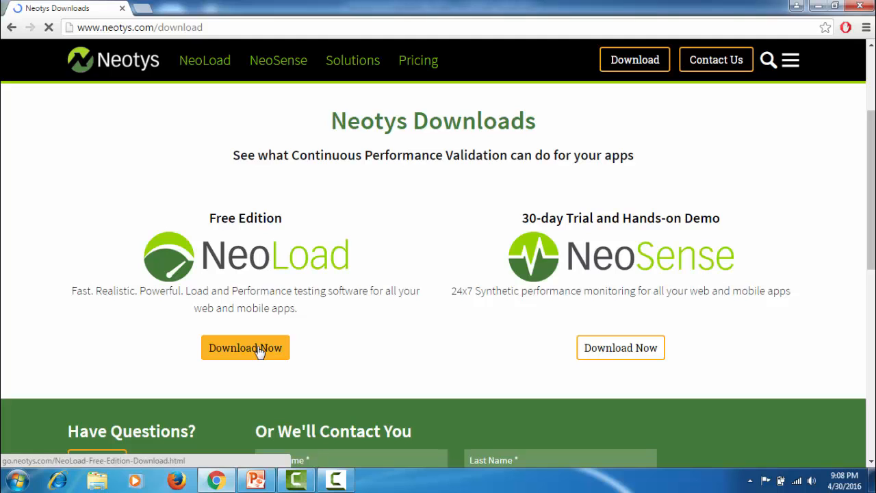
Open the NeoLoad Free Edition download form and fill in the first name and last name
{"action": "left_click", "coordinate": [259, 350]}
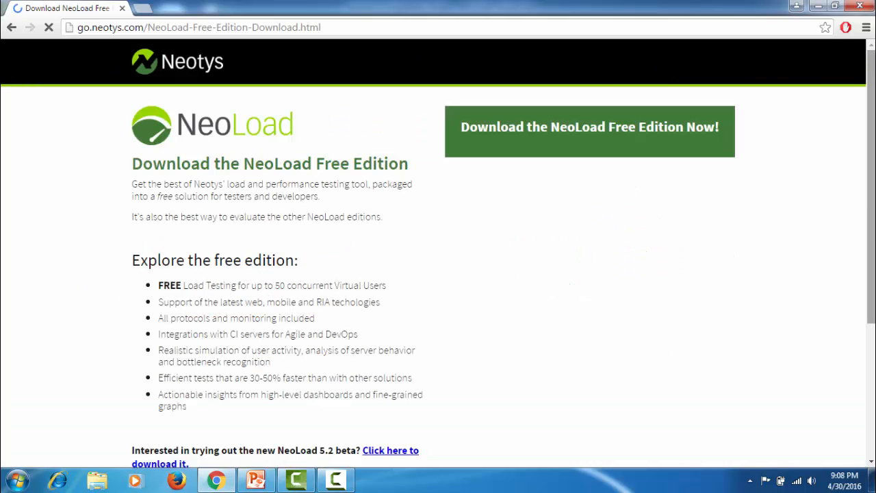
{"action": "left_click", "coordinate": [518, 152]}
{"action": "type", "text": "nam"}
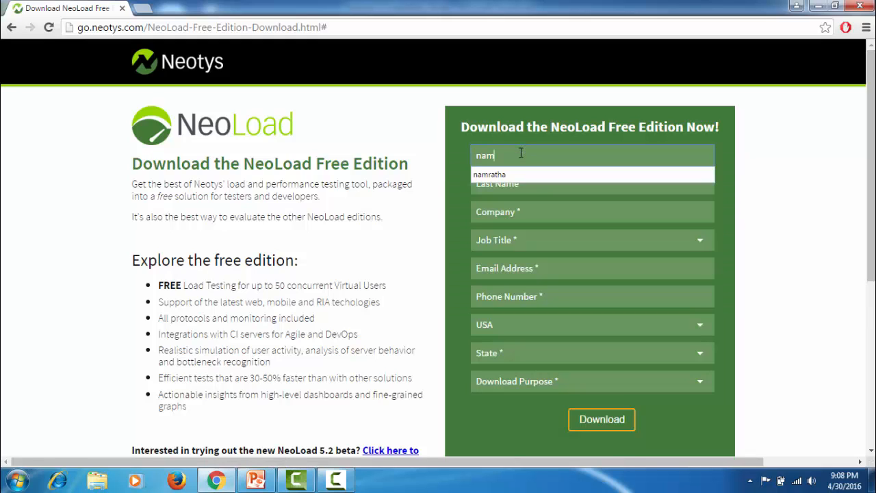
{"action": "key", "text": "Down"}
{"action": "key", "text": "Return"}
{"action": "key", "text": "Tab"}
{"action": "type", "text": "rav"}
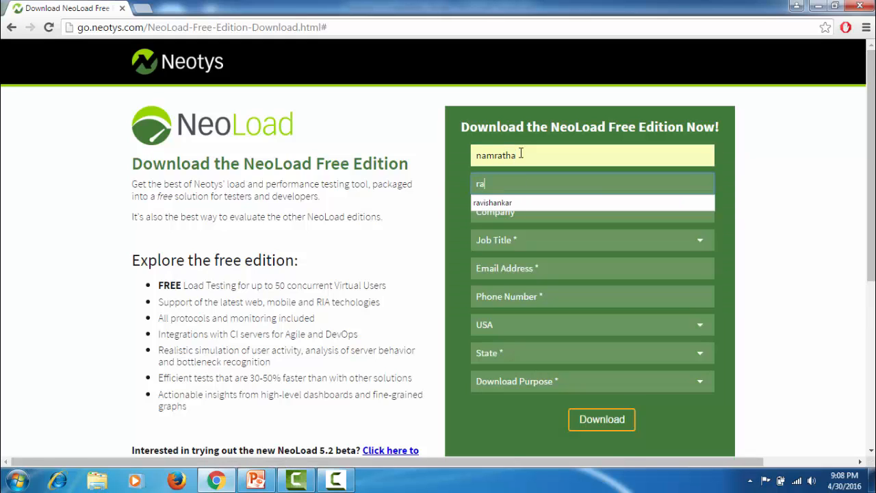
{"action": "key", "text": "Down"}
{"action": "key", "text": "Return"}
Choose "Free Usage - I'm ok with community support" as the download purpose and submit the download form
{"action": "left_click", "coordinate": [595, 378]}
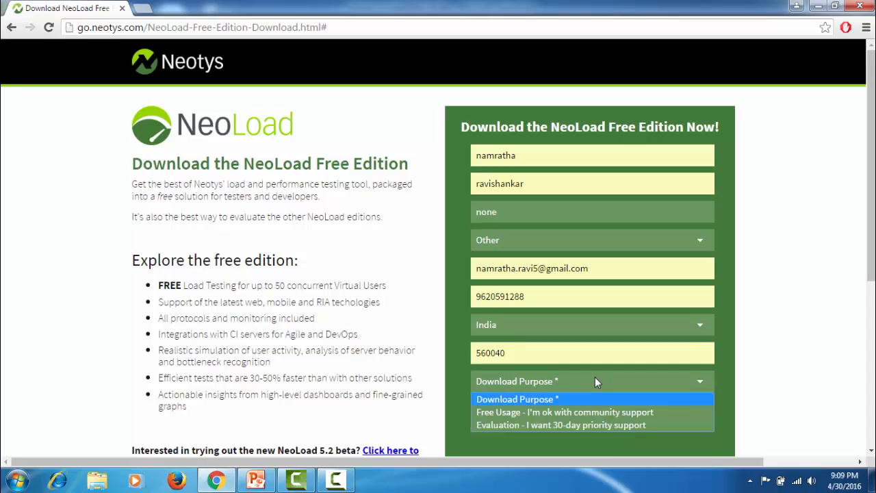
{"action": "left_click", "coordinate": [592, 413]}
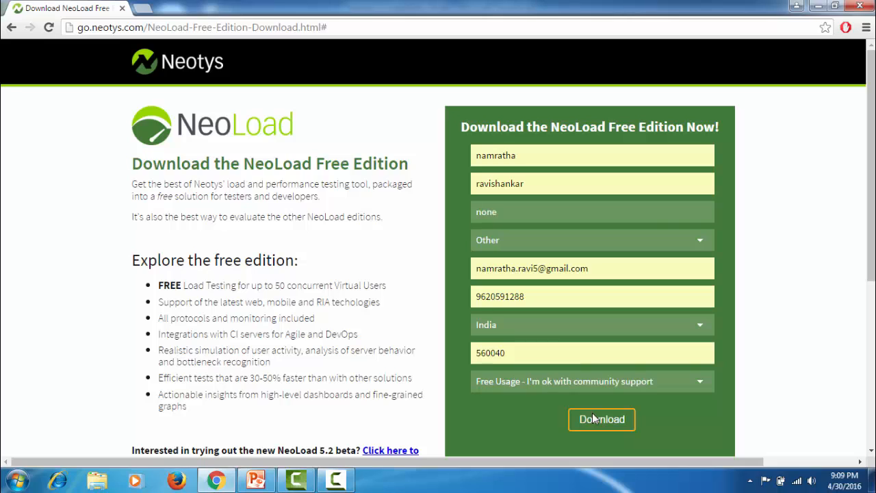
{"action": "left_click", "coordinate": [594, 419]}
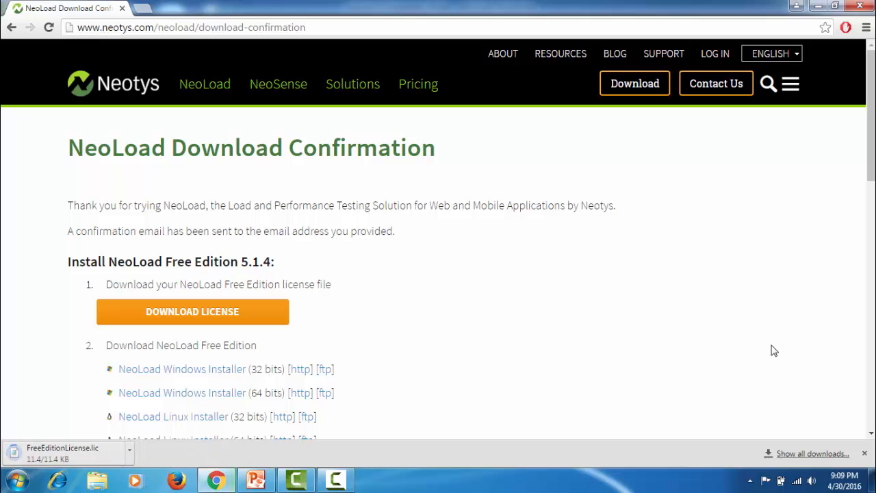
Run neoload_5_1_4_windows_x64.exe from the browser's download history and confirm English as the setup language
{"action": "left_click_drag", "start_coordinate": [874, 164], "coordinate": [874, 212]}
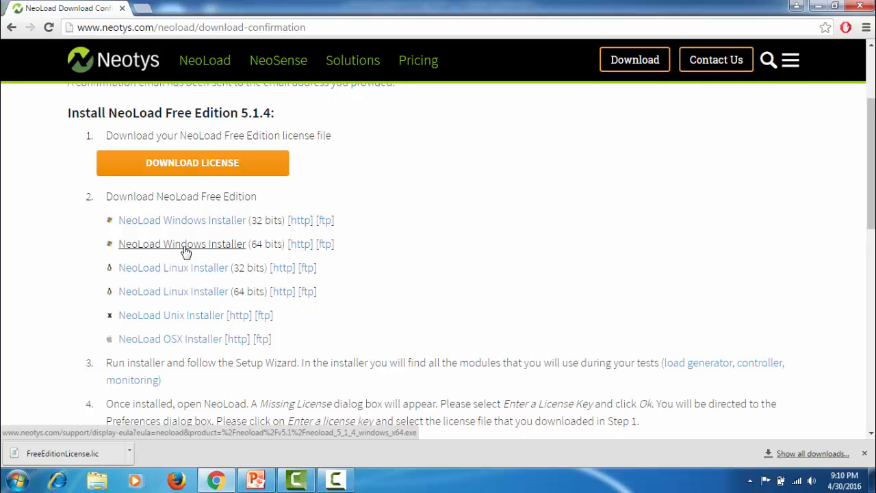
{"action": "left_click", "coordinate": [866, 27]}
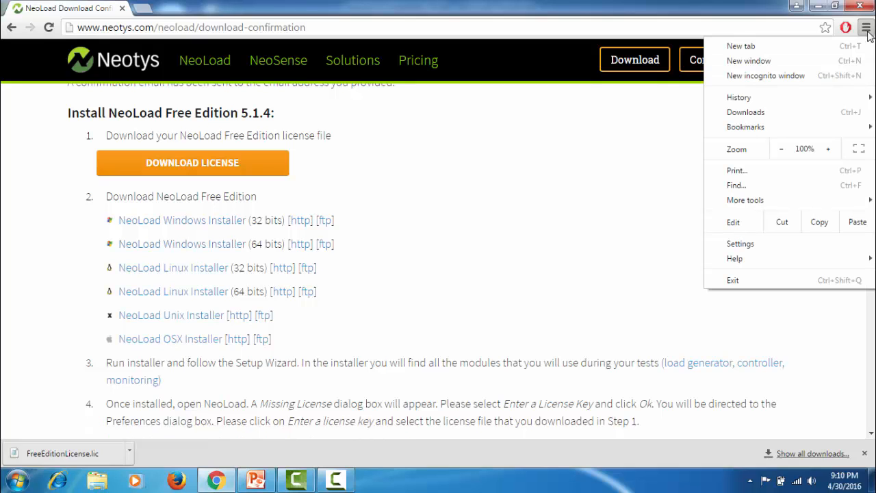
{"action": "left_click", "coordinate": [746, 112]}
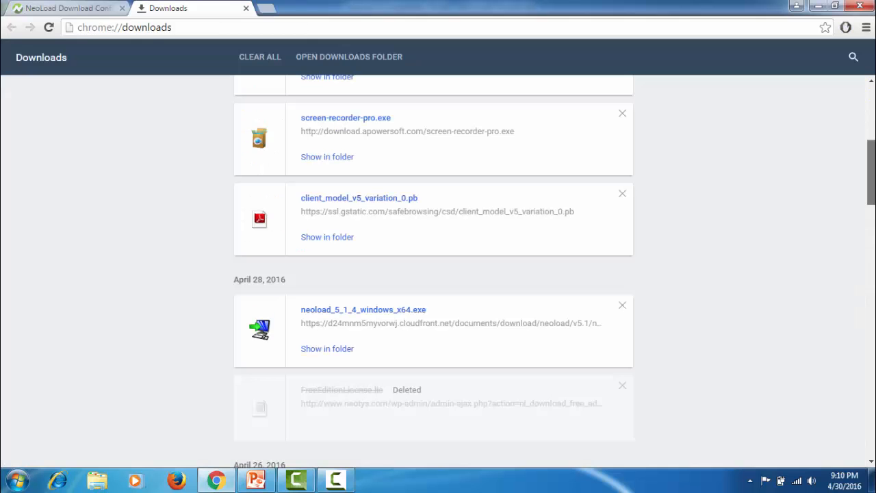
{"action": "left_click", "coordinate": [406, 313]}
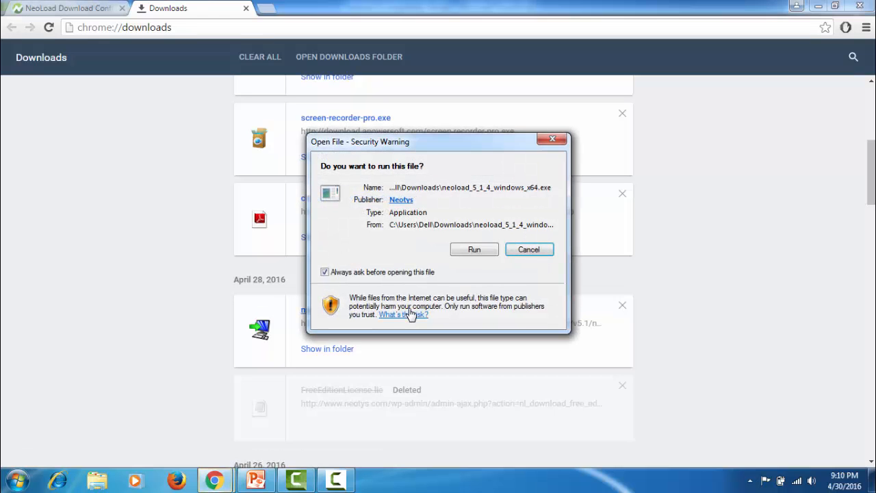
{"action": "left_click", "coordinate": [475, 251]}
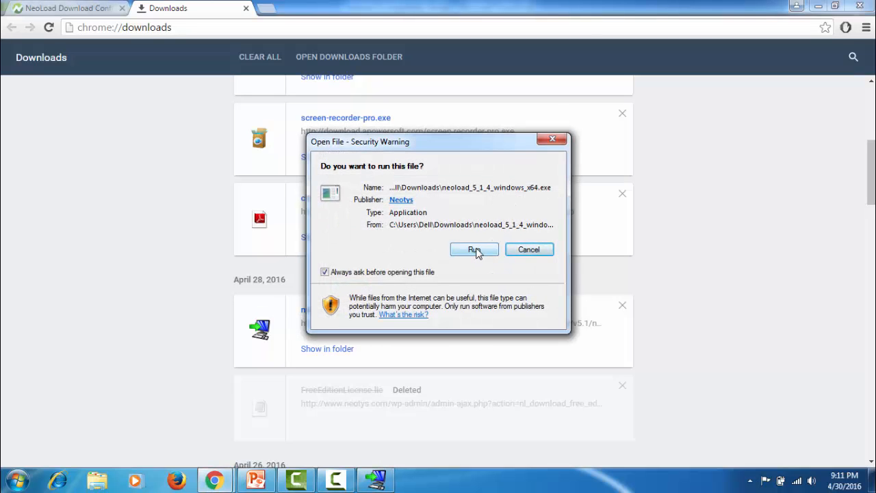
{"action": "left_click", "coordinate": [553, 139]}
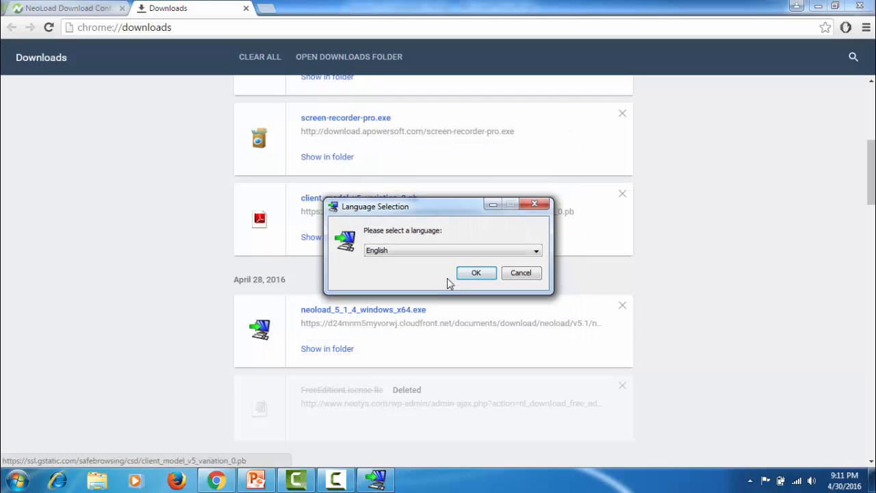
{"action": "left_click", "coordinate": [475, 273]}
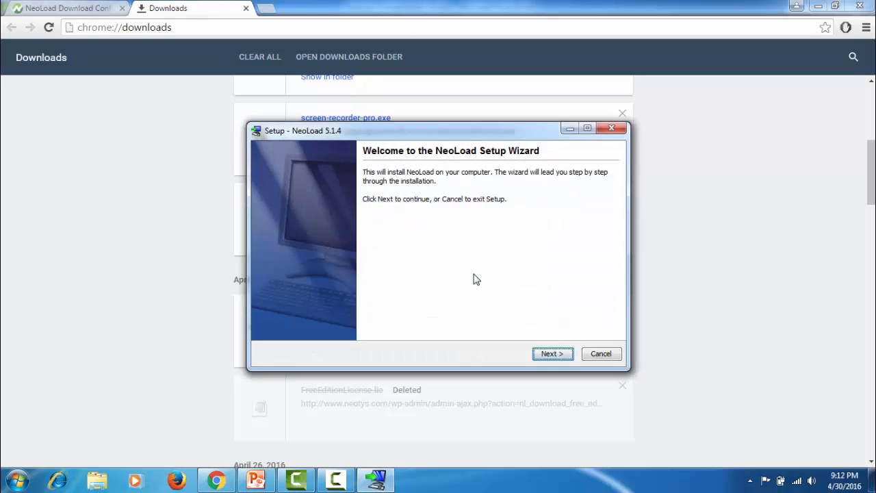
Proceed past the setup wizard's welcome page and accept the NeoLoad license agreement
{"action": "left_click", "coordinate": [552, 354]}
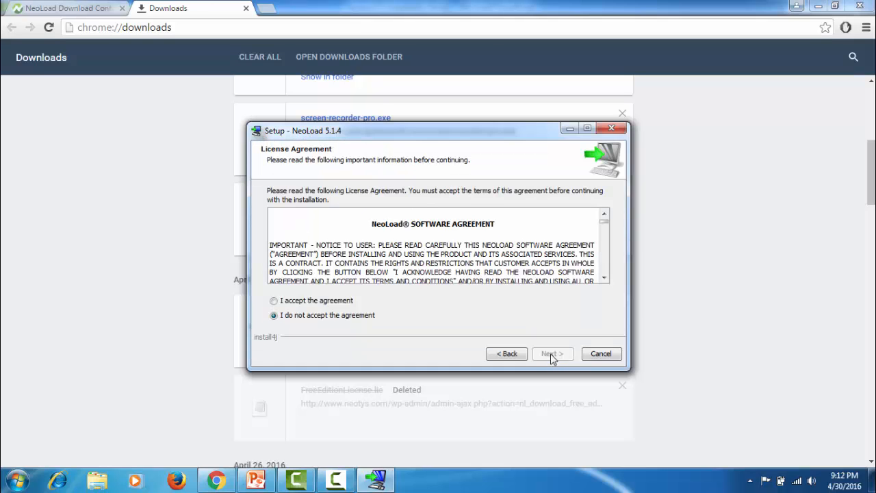
{"action": "left_click", "coordinate": [341, 302]}
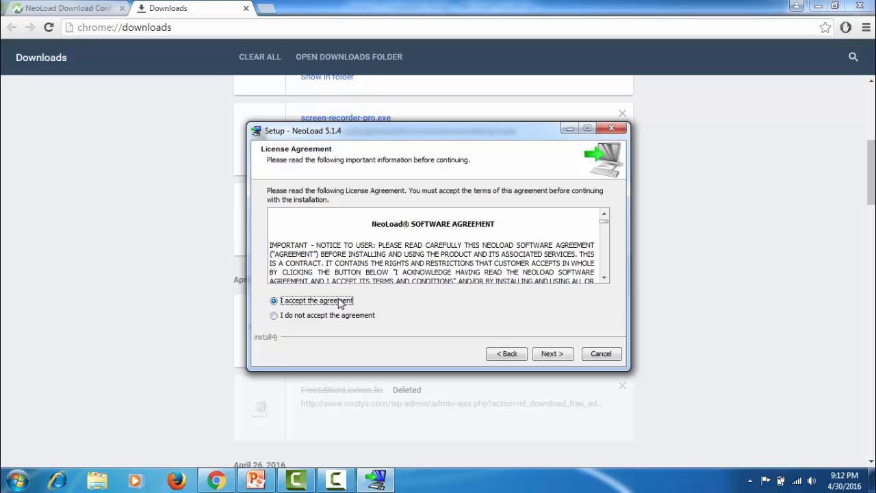
{"action": "left_click", "coordinate": [545, 356]}
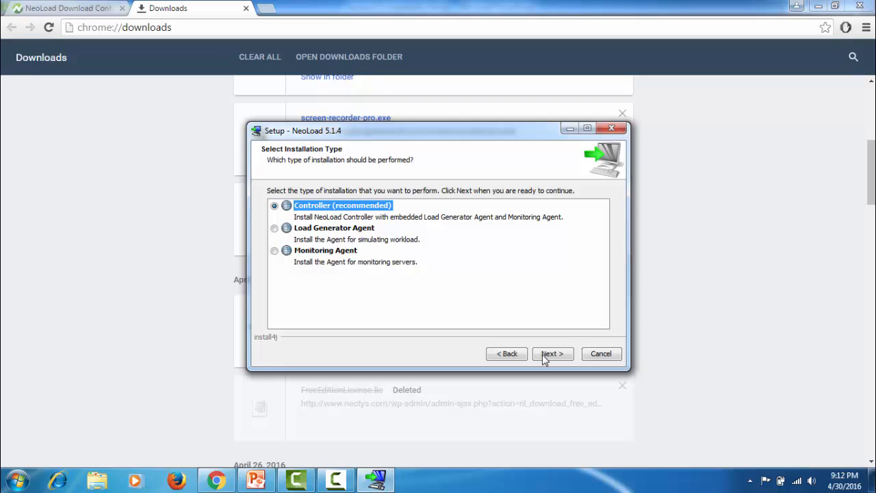
Confirm the Controller installation in C:\Program Files\NeoLoad 5.1 and place the shortcuts in the Accessories Start Menu folder
{"action": "left_click", "coordinate": [552, 354]}
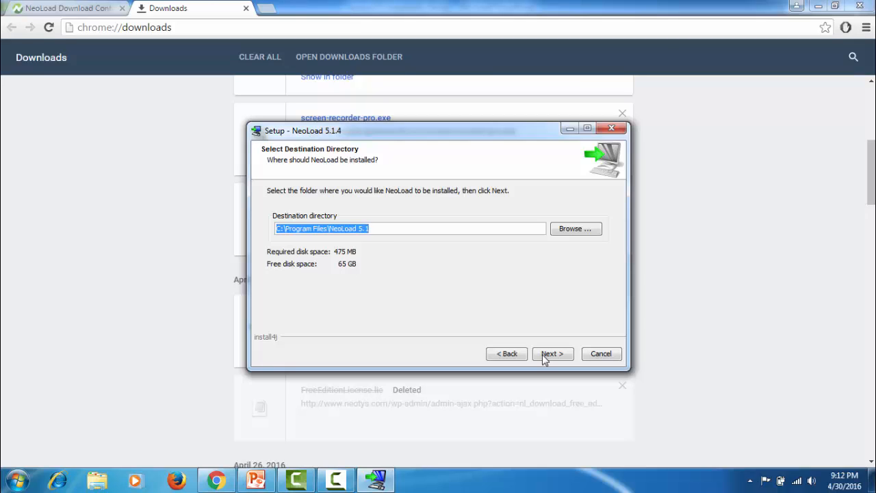
{"action": "left_click", "coordinate": [548, 354]}
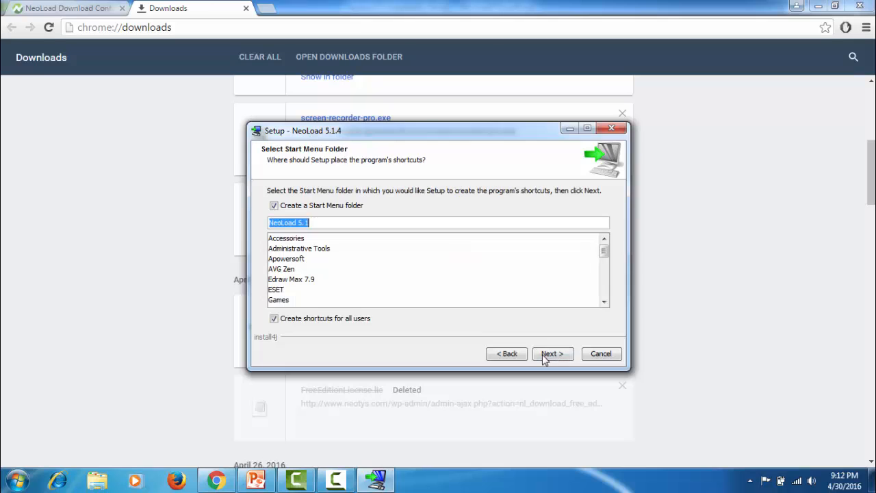
{"action": "left_click", "coordinate": [288, 238]}
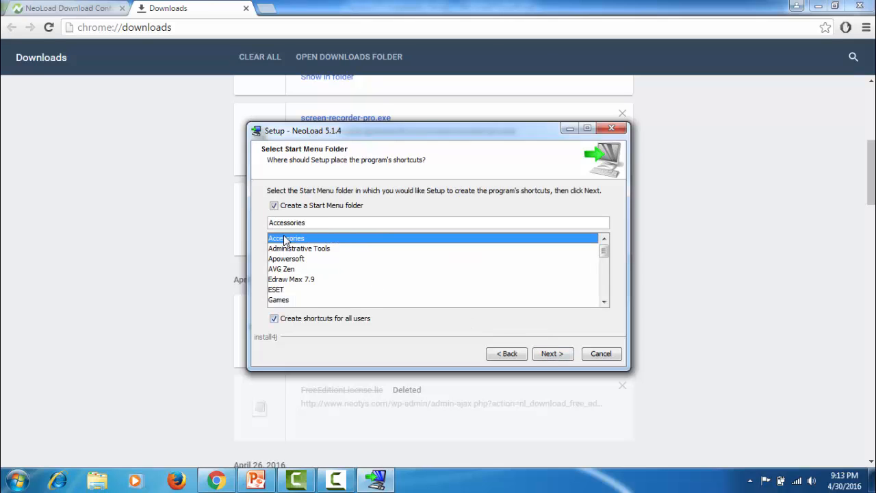
{"action": "left_click", "coordinate": [548, 355]}
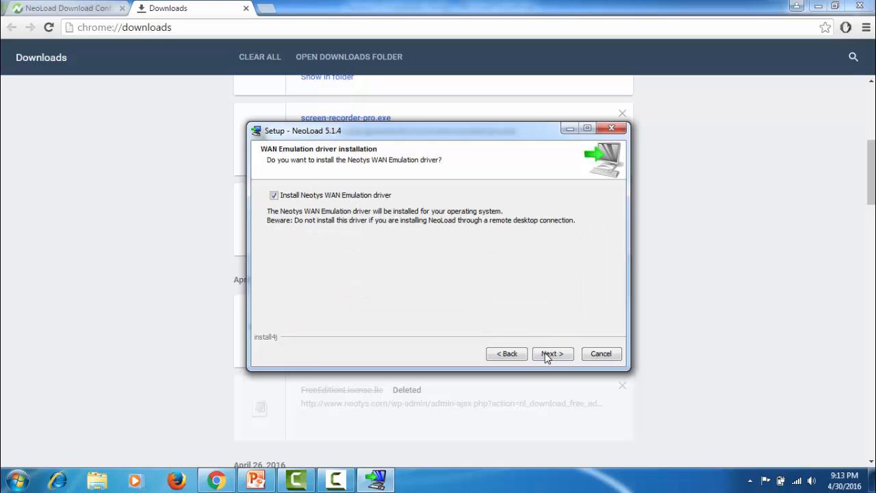
Include the Neotys WAN Emulation driver in the installation and choose Monthly for the update checks
{"action": "left_click", "coordinate": [550, 355]}
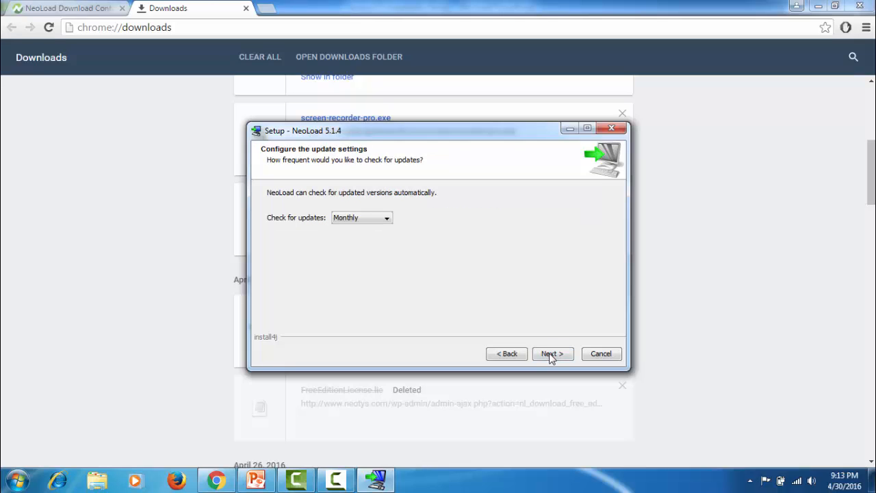
{"action": "left_click", "coordinate": [374, 218]}
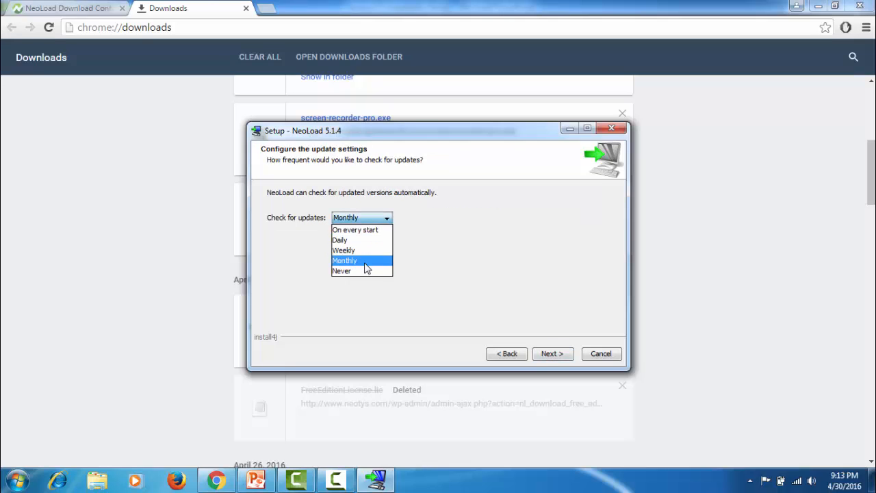
{"action": "left_click", "coordinate": [365, 267]}
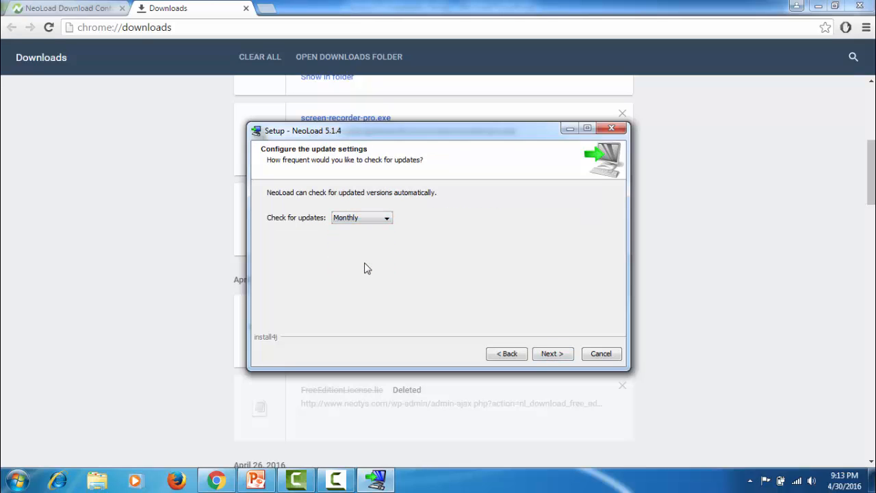
Start the NeoLoad installation, allow the Neotys Network Service device software, and finish the setup wizard
{"action": "left_click", "coordinate": [551, 354]}
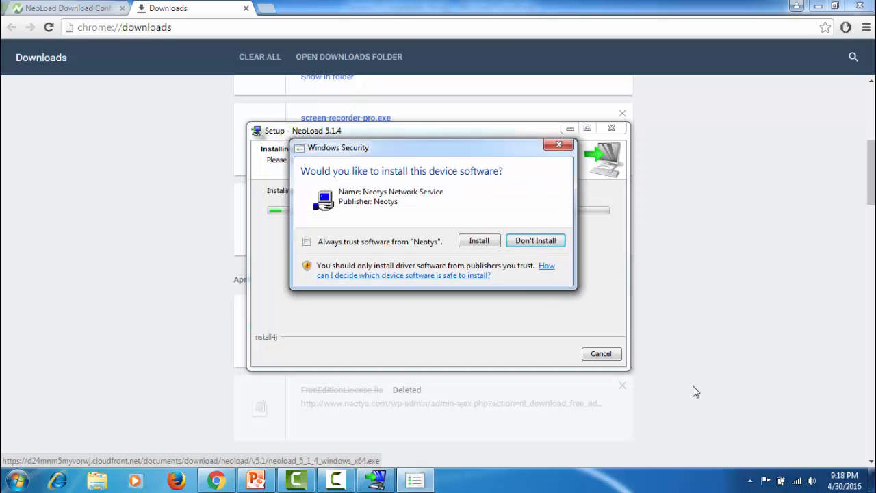
{"action": "left_click", "coordinate": [489, 244]}
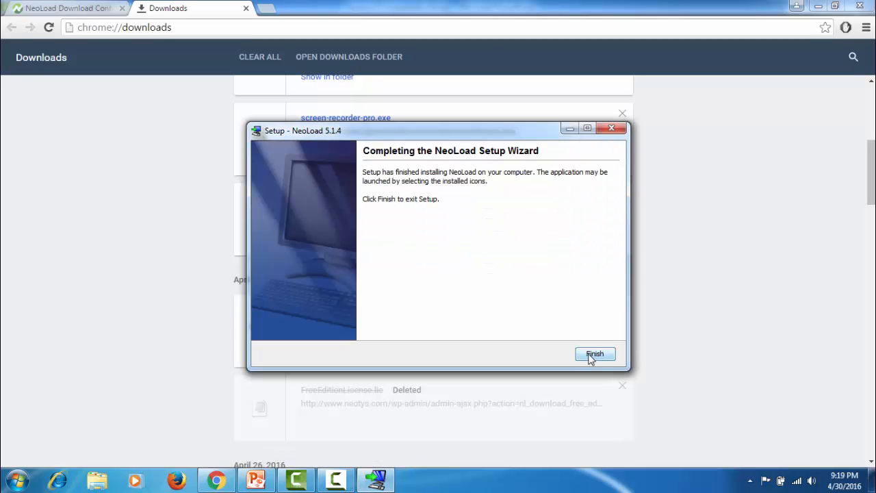
{"action": "left_click", "coordinate": [593, 357]}
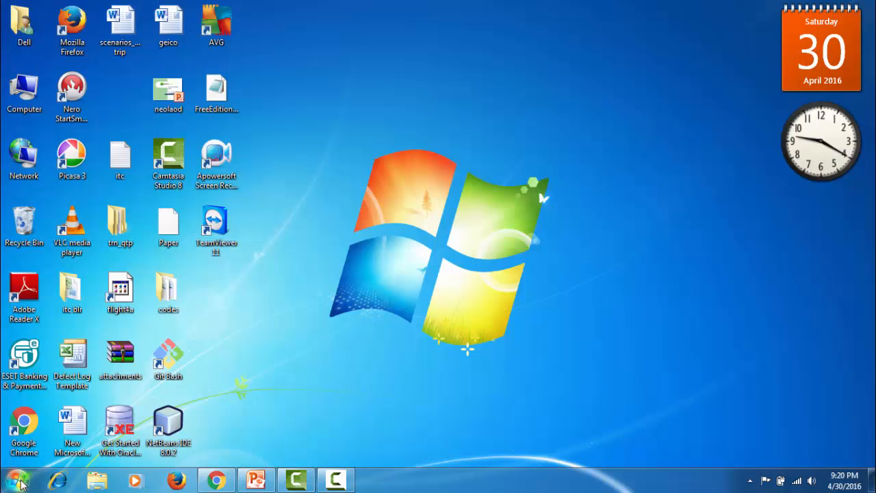
Search the installed programs for "ne" and launch NeoLoad
{"action": "left_click", "coordinate": [18, 482]}
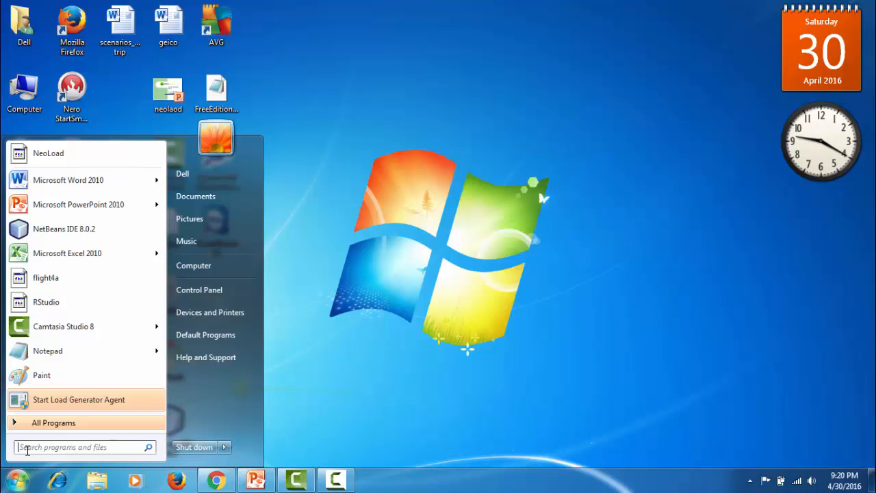
{"action": "type", "text": "ne"}
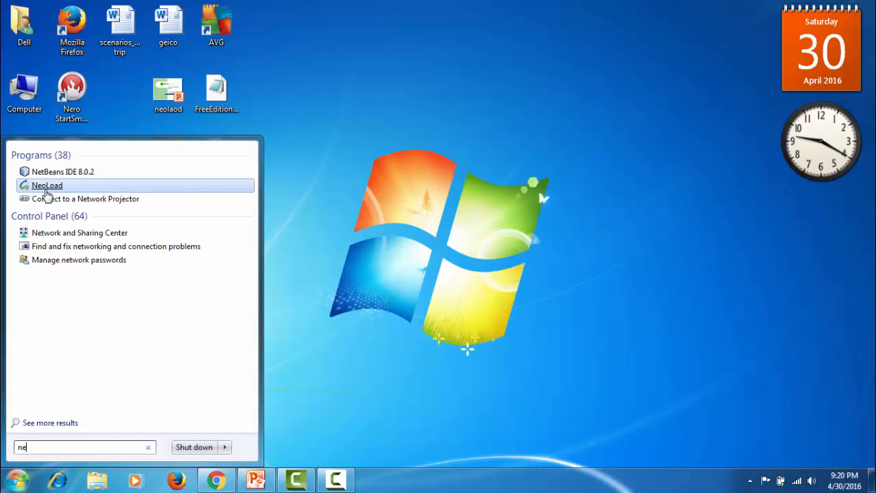
{"action": "left_click", "coordinate": [46, 186]}
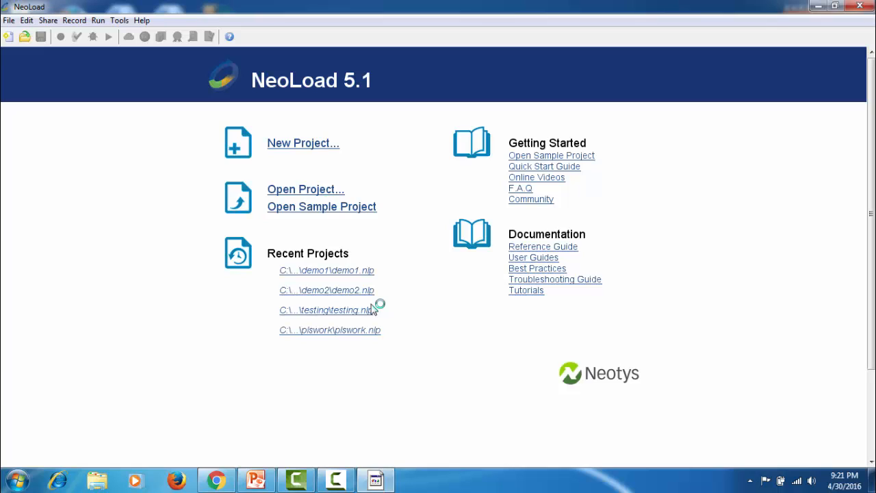
Install the FreeEditionLicense.lic file from the Desktop through NeoLoad's license management and apply the license preferences
{"action": "left_click", "coordinate": [142, 21]}
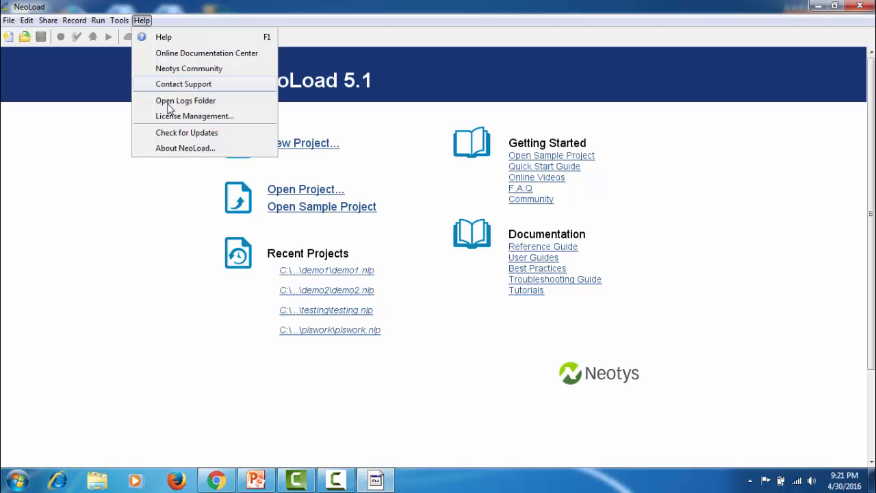
{"action": "left_click", "coordinate": [187, 117]}
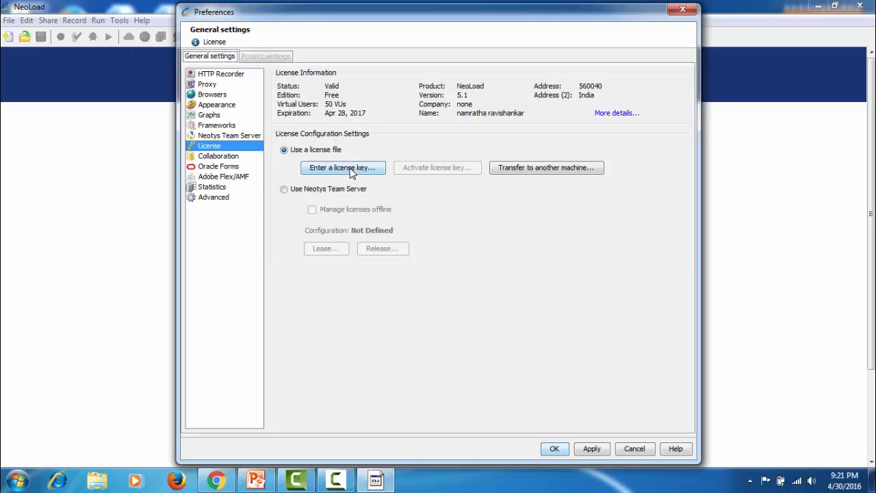
{"action": "left_click", "coordinate": [351, 172]}
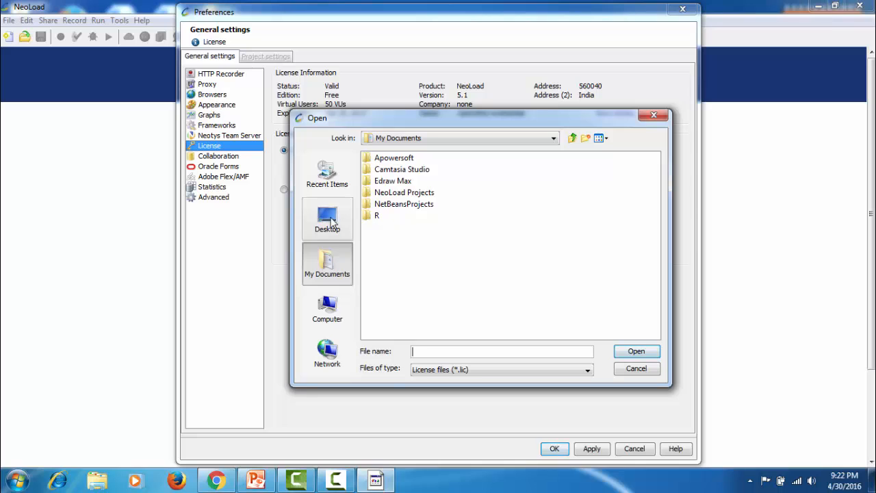
{"action": "left_click", "coordinate": [331, 222]}
{"action": "left_click", "coordinate": [388, 239]}
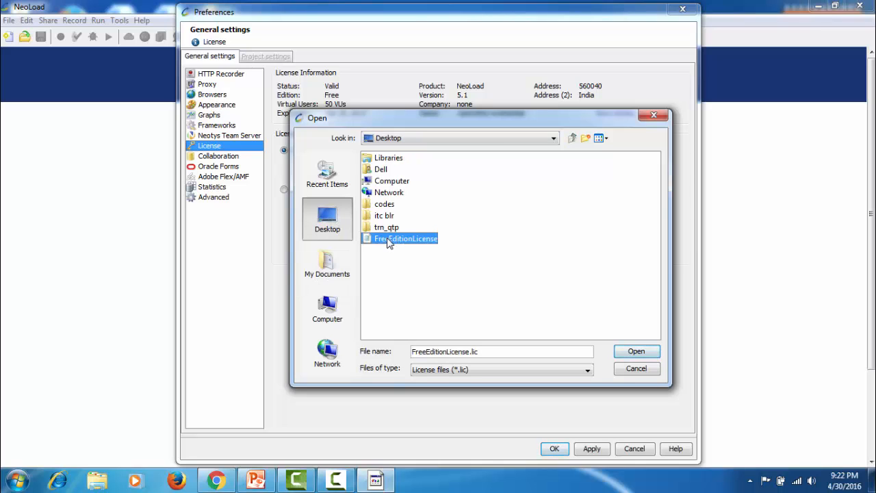
{"action": "left_click", "coordinate": [632, 350]}
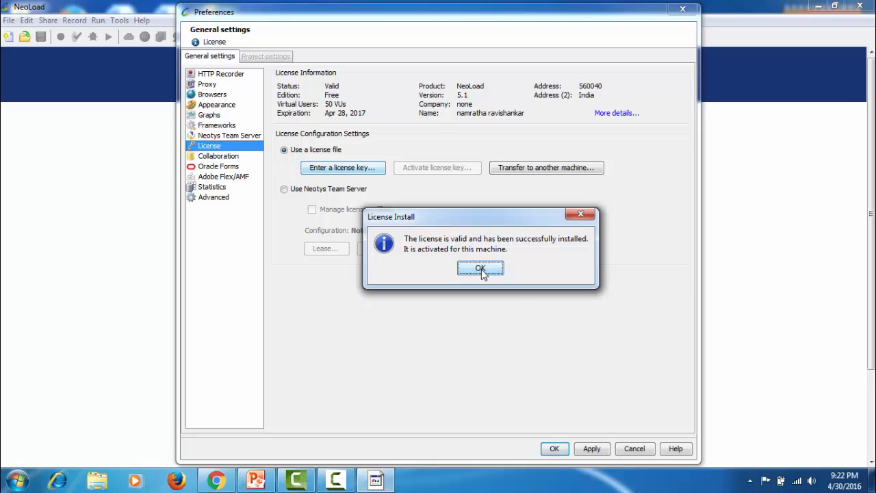
{"action": "left_click", "coordinate": [482, 269]}
{"action": "left_click", "coordinate": [583, 451]}
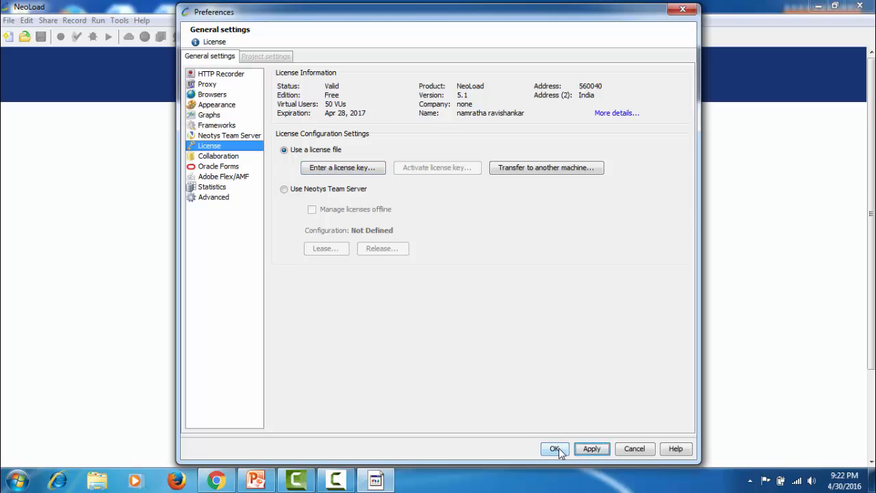
Close the license preferences, open NeoLoad's logs folder, and open the NeoLoad_Root_CA certificate from the v5.1 conf folder
{"action": "left_click", "coordinate": [556, 449]}
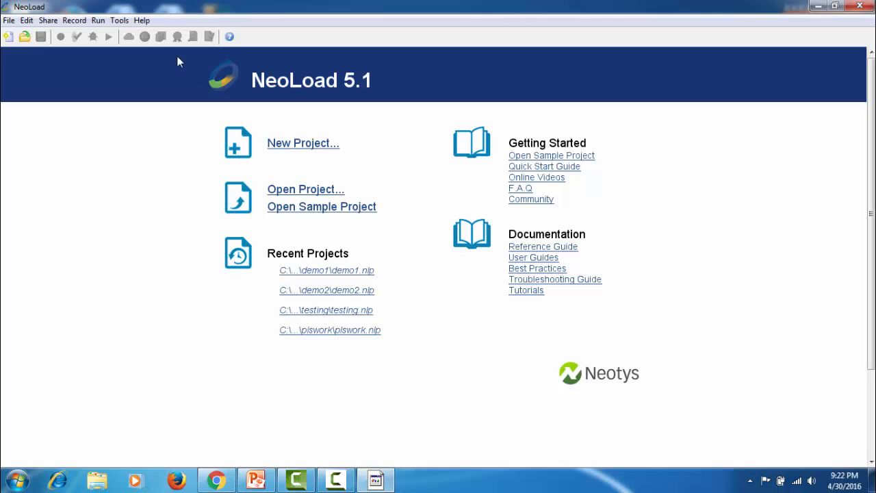
{"action": "left_click", "coordinate": [142, 20]}
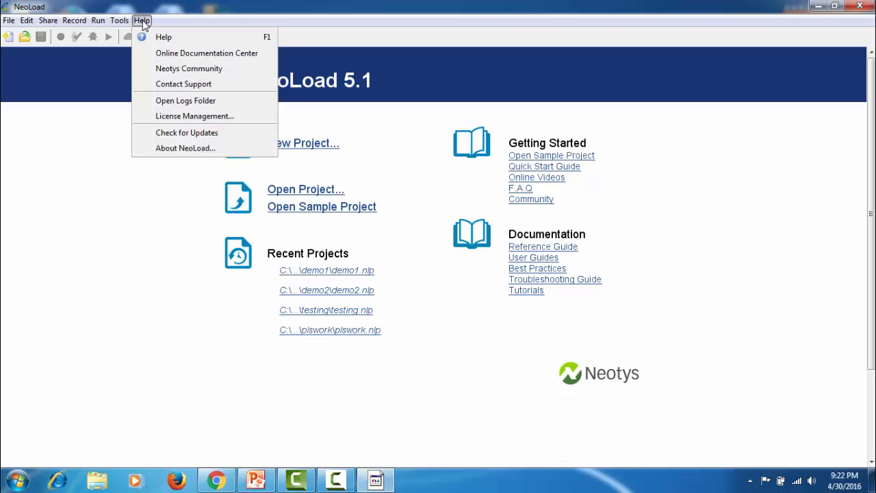
{"action": "left_click", "coordinate": [151, 99]}
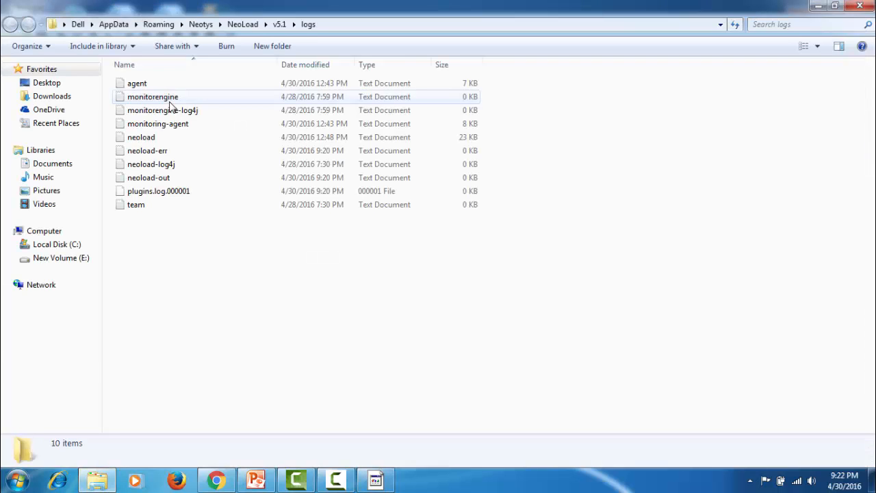
{"action": "left_click", "coordinate": [279, 24]}
{"action": "double_click", "coordinate": [266, 87]}
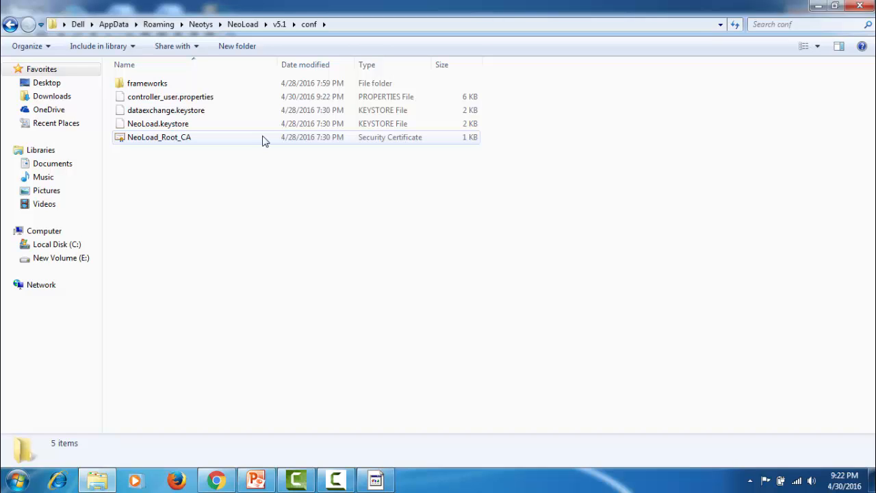
{"action": "double_click", "coordinate": [266, 140]}
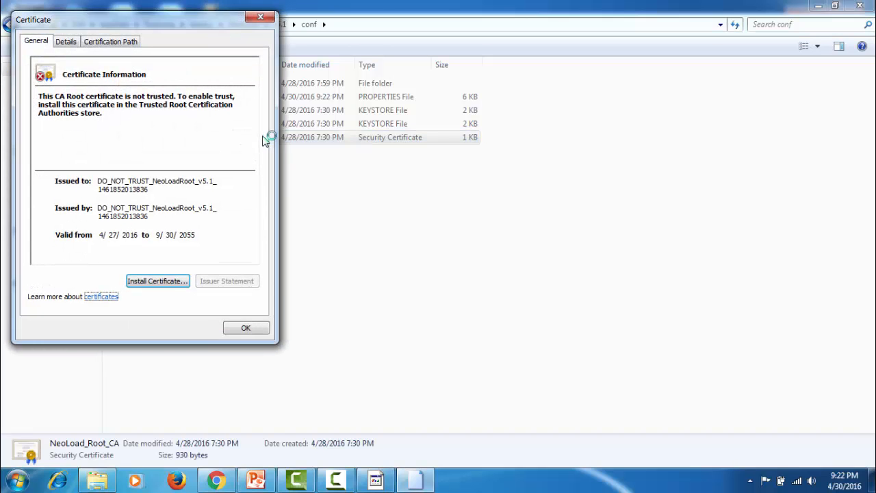
Install the NeoLoad_Root_CA certificate into the Trusted Root Certification Authorities store and complete the import
{"action": "left_click", "coordinate": [171, 281]}
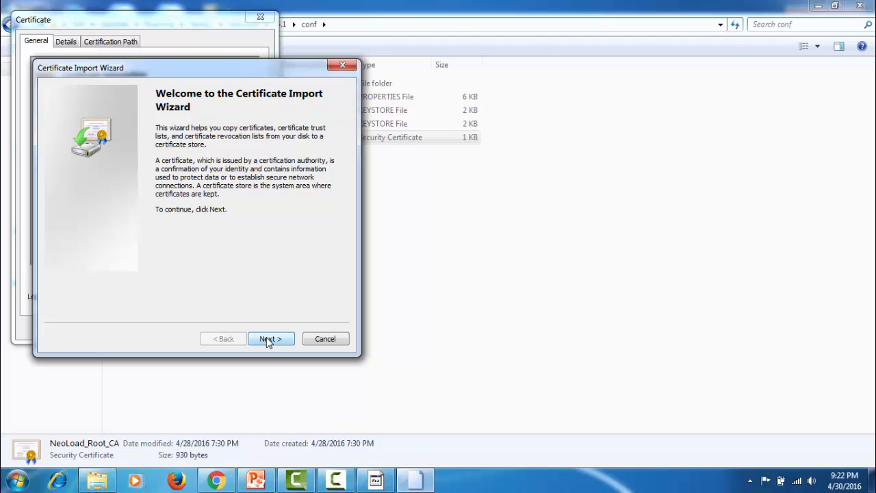
{"action": "left_click", "coordinate": [269, 340]}
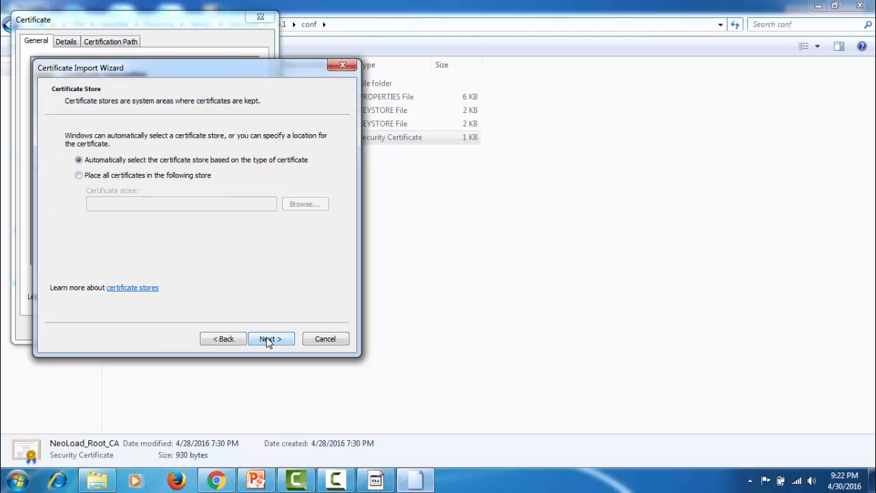
{"action": "left_click", "coordinate": [177, 177]}
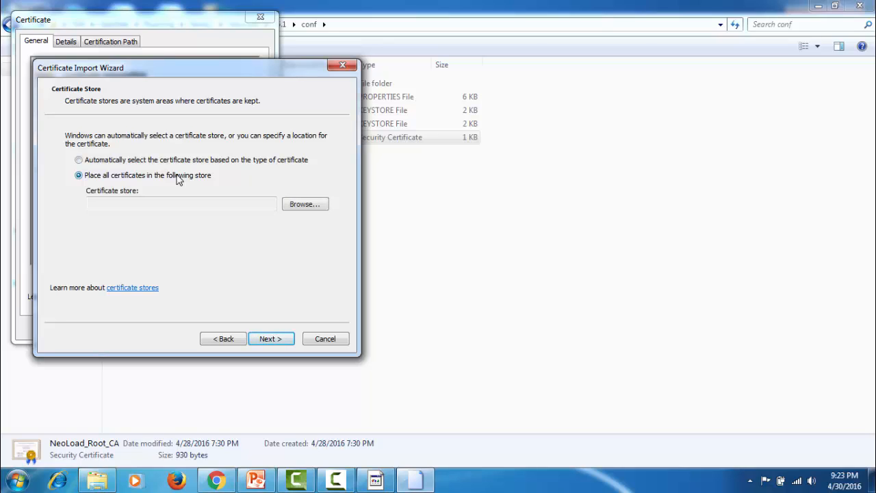
{"action": "left_click", "coordinate": [304, 205]}
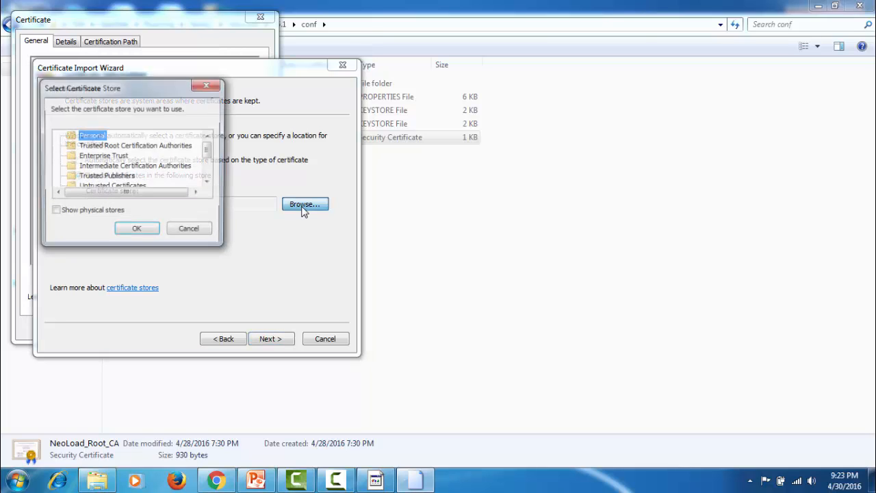
{"action": "left_click", "coordinate": [153, 146]}
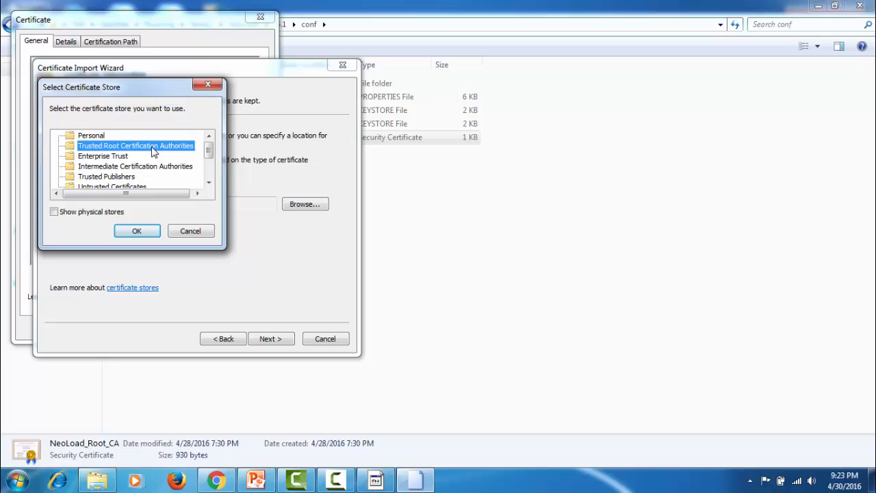
{"action": "left_click", "coordinate": [143, 233]}
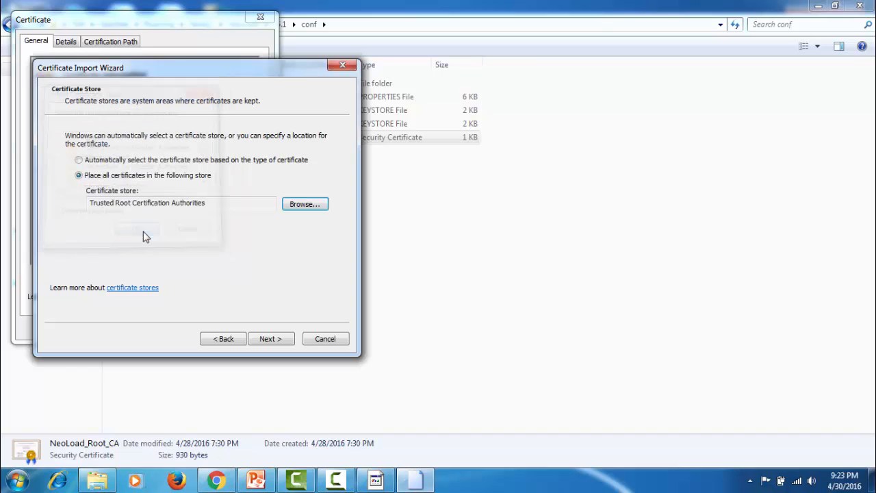
{"action": "left_click", "coordinate": [272, 339]}
{"action": "left_click", "coordinate": [272, 339]}
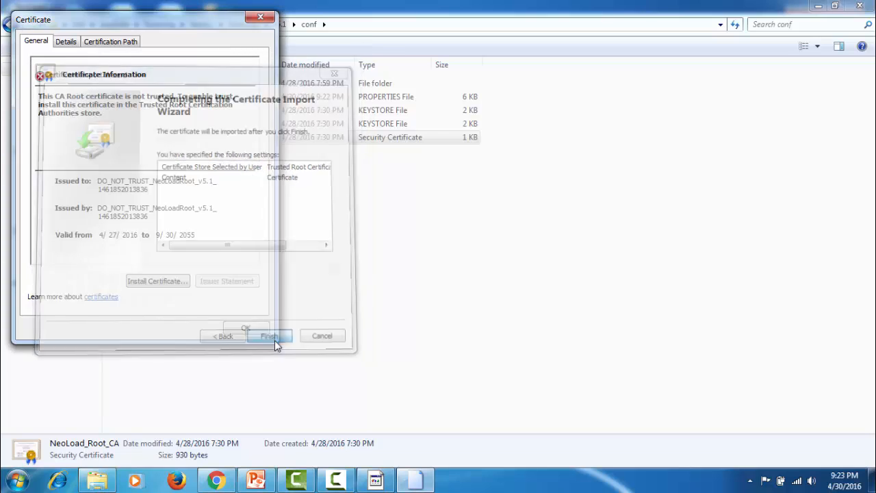
{"action": "left_click", "coordinate": [500, 374]}
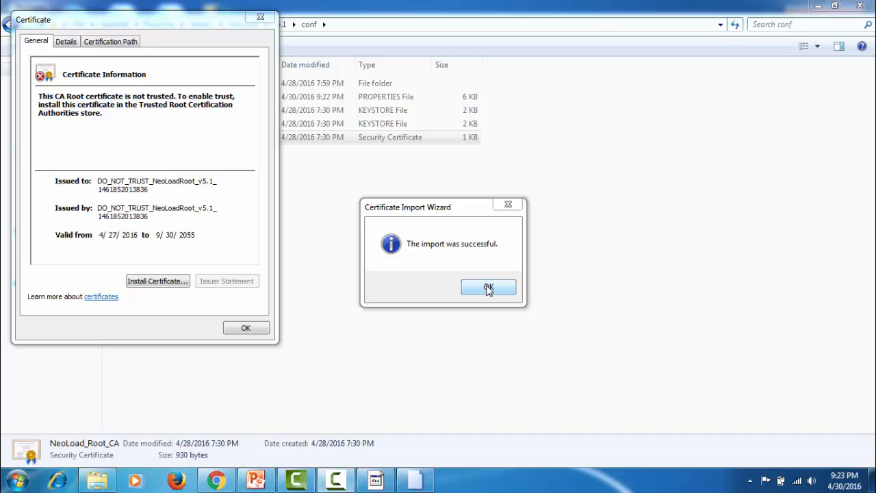
{"action": "left_click", "coordinate": [488, 288]}
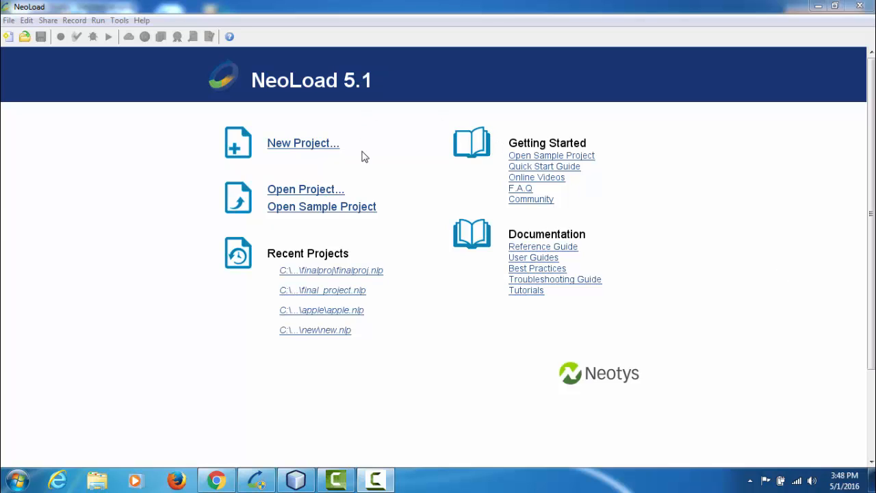
Create a new project named demo6 in the default NeoLoad Projects directory and dismiss the quick start guide
{"action": "left_click", "coordinate": [319, 145]}
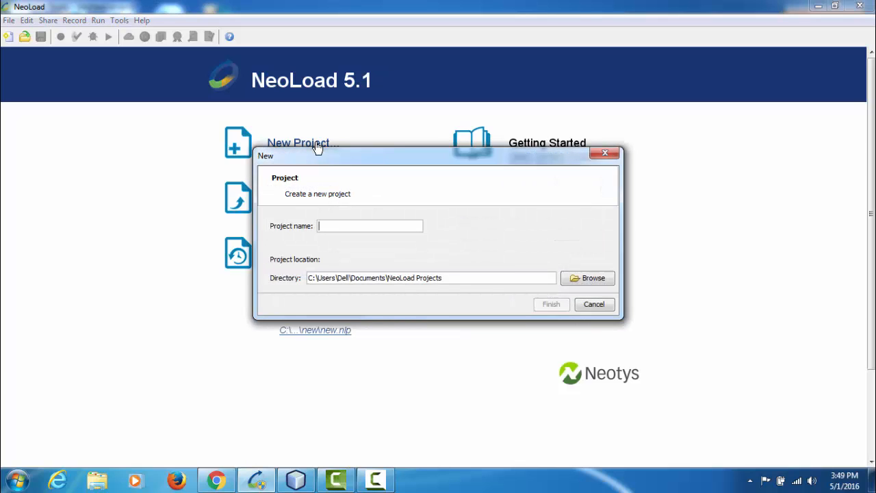
{"action": "type", "text": "demk"}
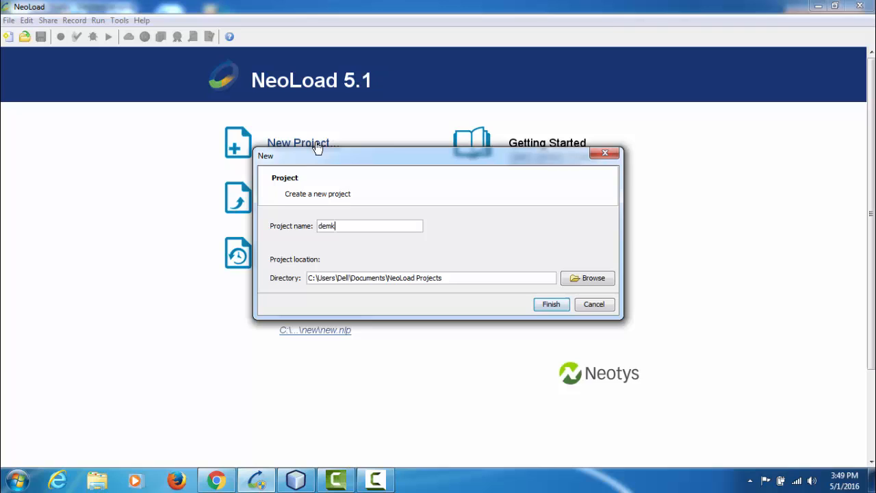
{"action": "key", "text": "BackSpace"}
{"action": "type", "text": "o6"}
{"action": "key", "text": "Return"}
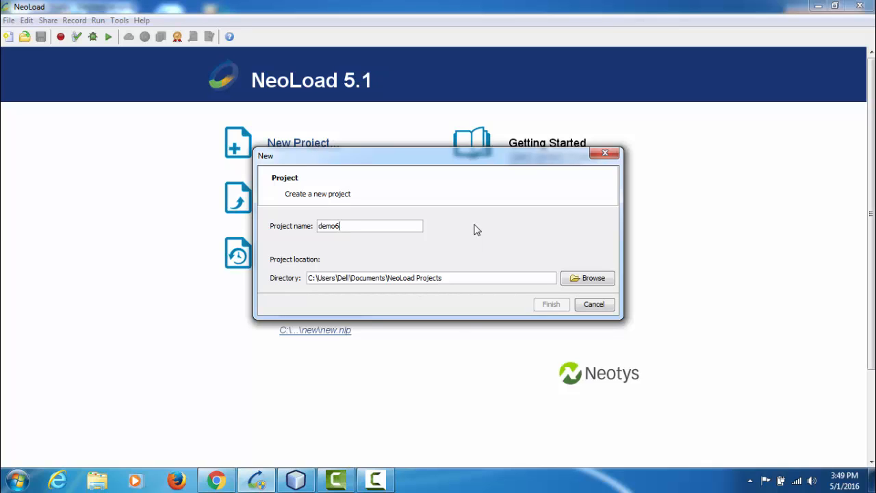
{"action": "key", "text": "Return"}
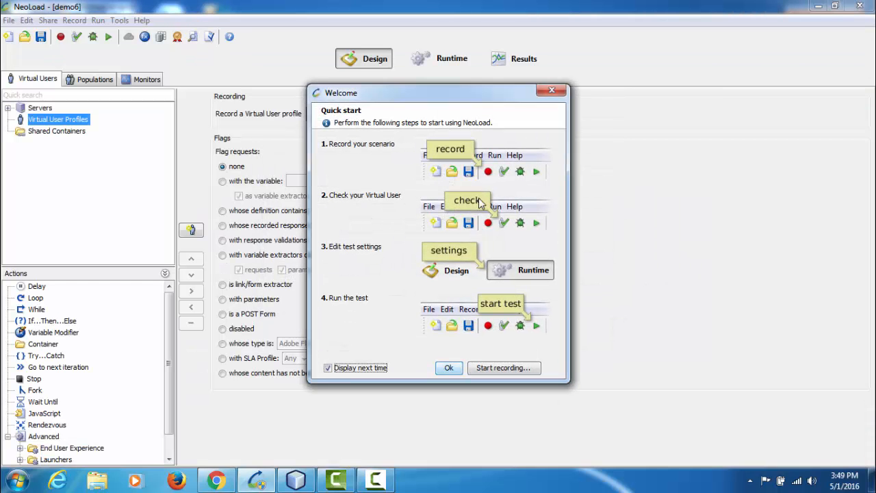
{"action": "left_click", "coordinate": [552, 92]}
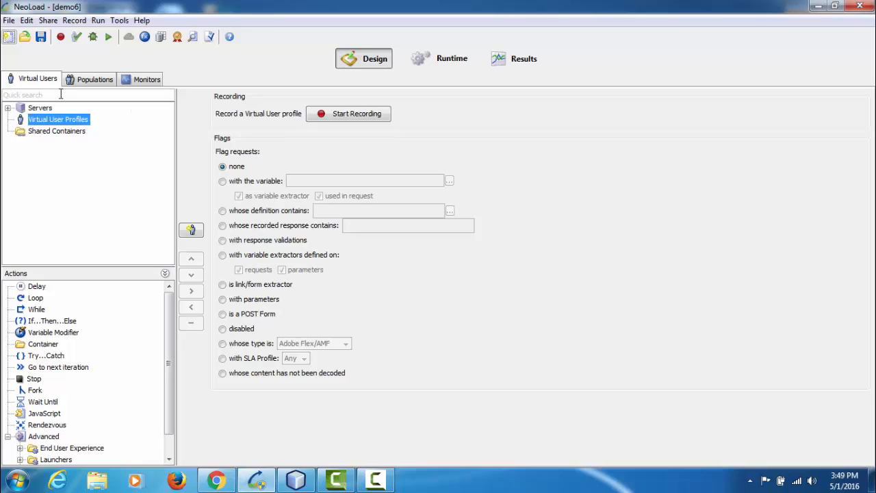
Examine the desktop and mobile browser profiles available for VirtualUser_1 in Population1
{"action": "left_click", "coordinate": [96, 79]}
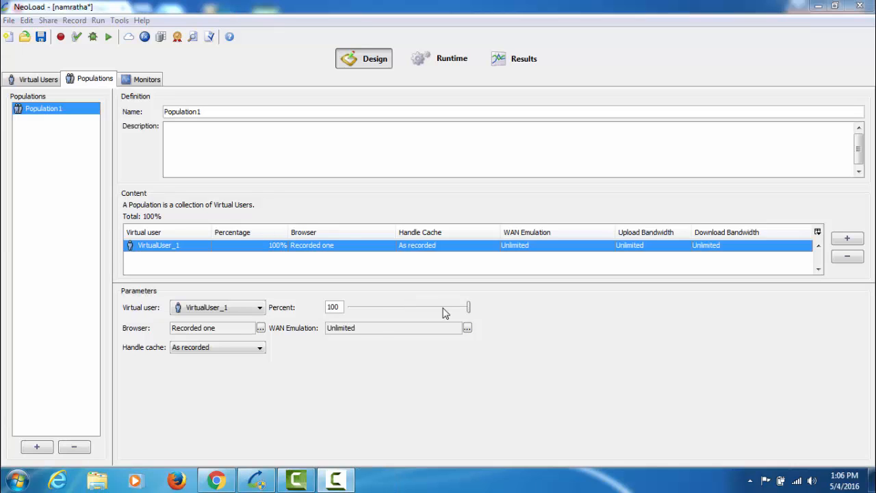
{"action": "left_click", "coordinate": [39, 80]}
{"action": "left_click", "coordinate": [83, 79]}
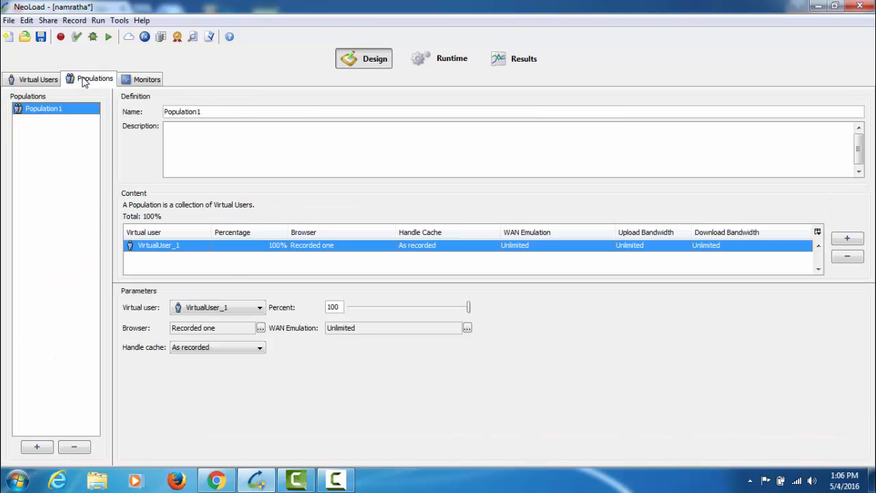
{"action": "left_click", "coordinate": [260, 330]}
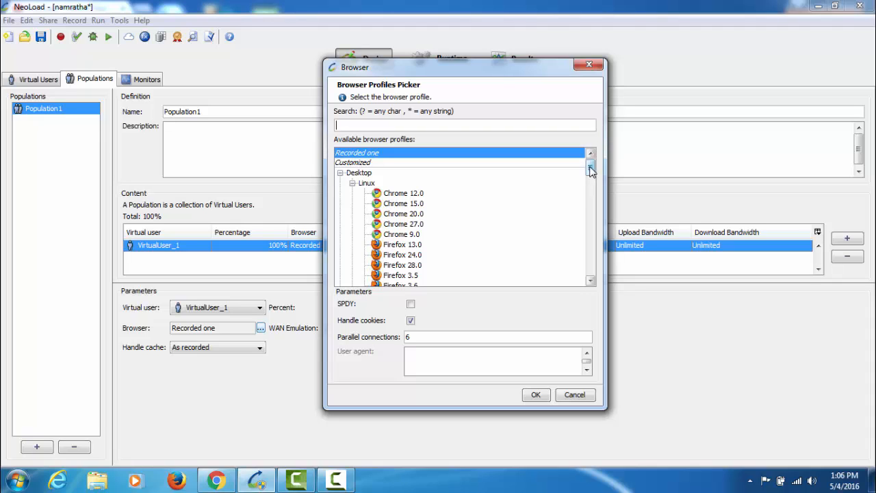
{"action": "left_click_drag", "start_coordinate": [591, 172], "coordinate": [589, 204]}
{"action": "left_click", "coordinate": [365, 219]}
{"action": "left_click", "coordinate": [373, 165]}
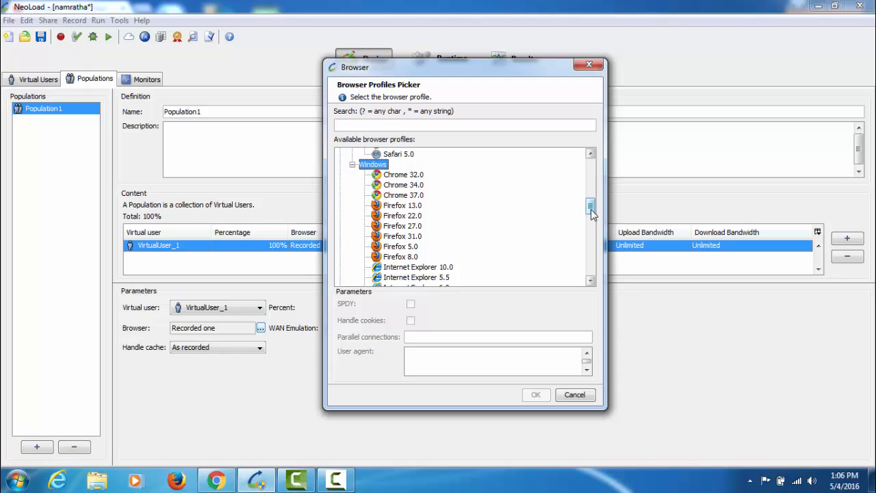
{"action": "left_click_drag", "start_coordinate": [591, 210], "coordinate": [592, 245]}
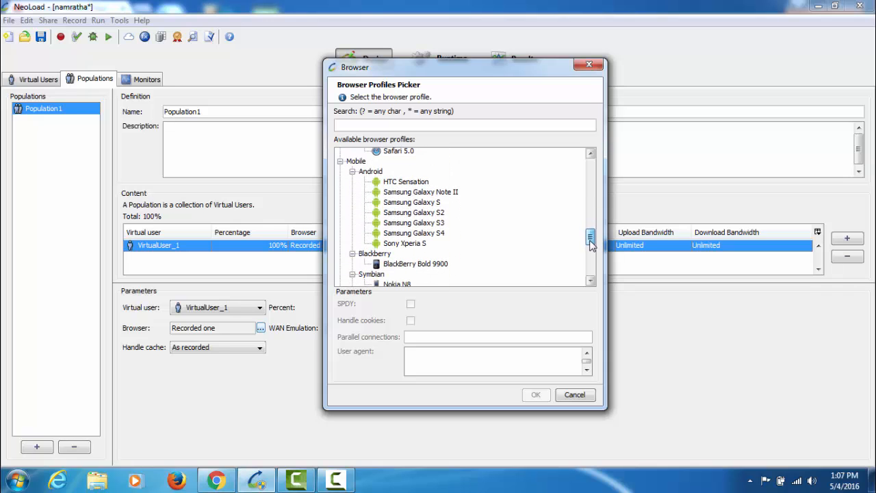
{"action": "left_click", "coordinate": [361, 163]}
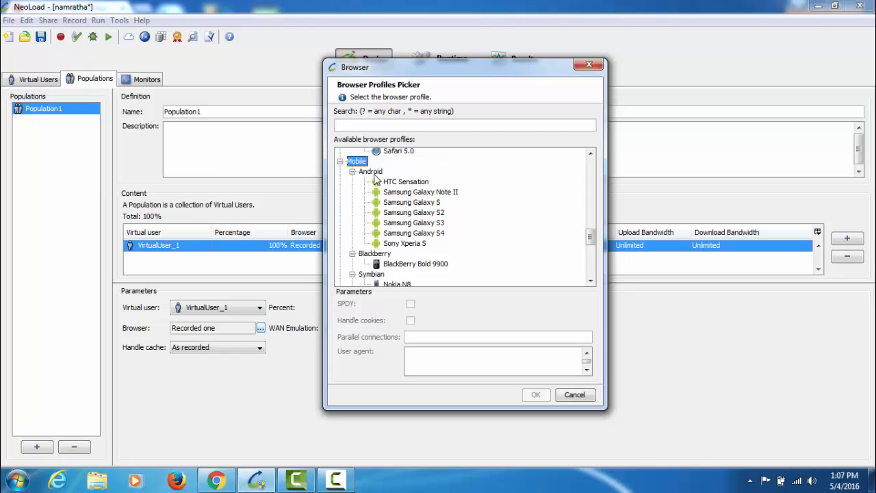
{"action": "left_click", "coordinate": [372, 172]}
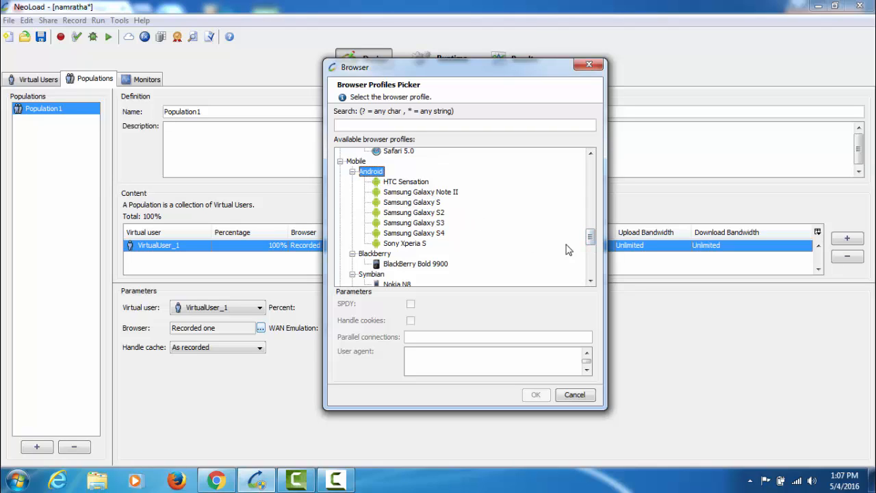
{"action": "left_click_drag", "start_coordinate": [590, 237], "coordinate": [590, 257]}
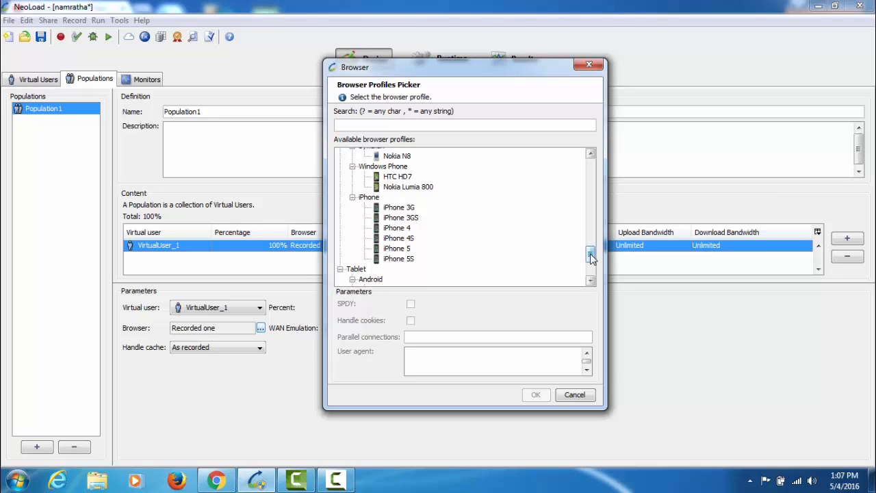
{"action": "left_click_drag", "start_coordinate": [590, 257], "coordinate": [590, 237]}
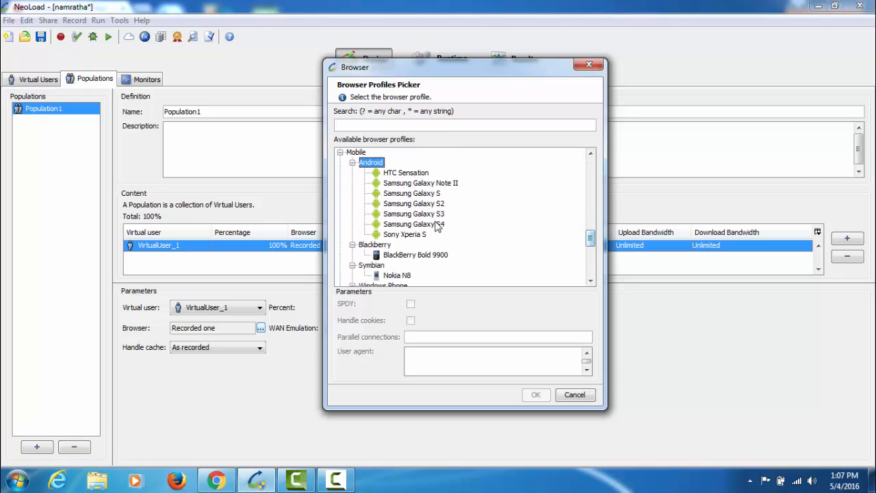
Assign the Samsung Galaxy Note II browser profile to VirtualUser_1 in Population1
{"action": "left_click", "coordinate": [438, 225]}
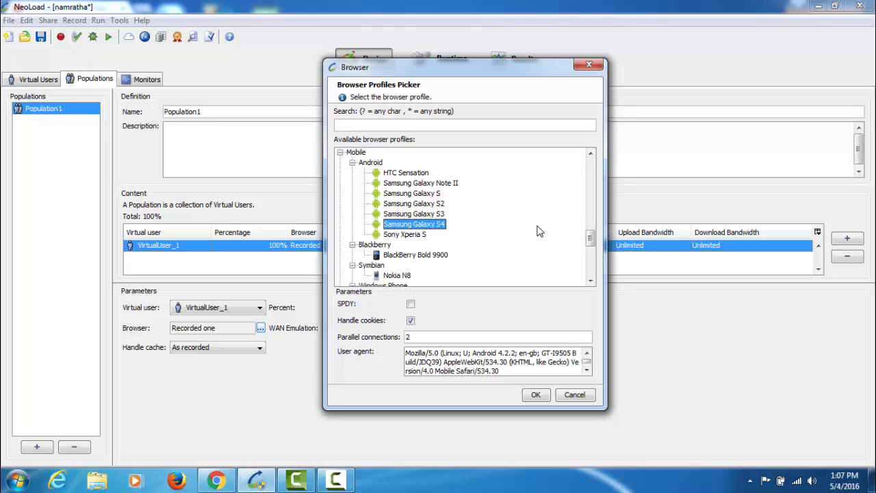
{"action": "left_click_drag", "start_coordinate": [591, 239], "coordinate": [592, 274]}
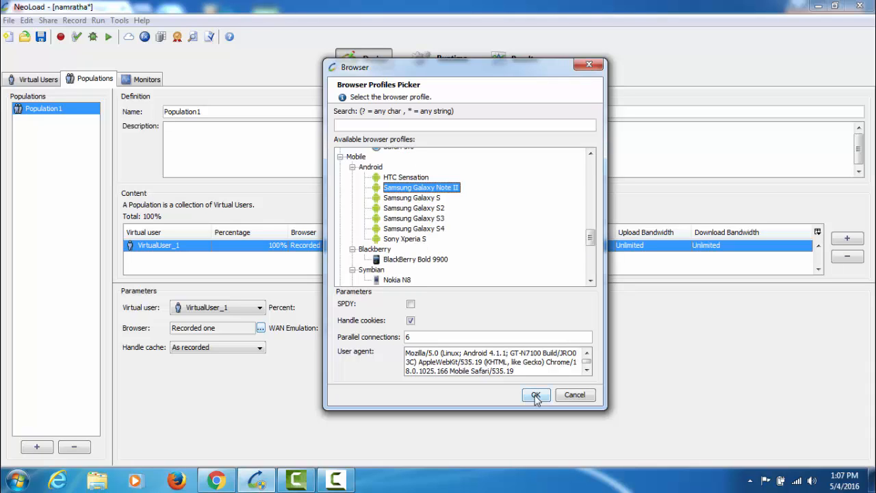
{"action": "left_click", "coordinate": [536, 396]}
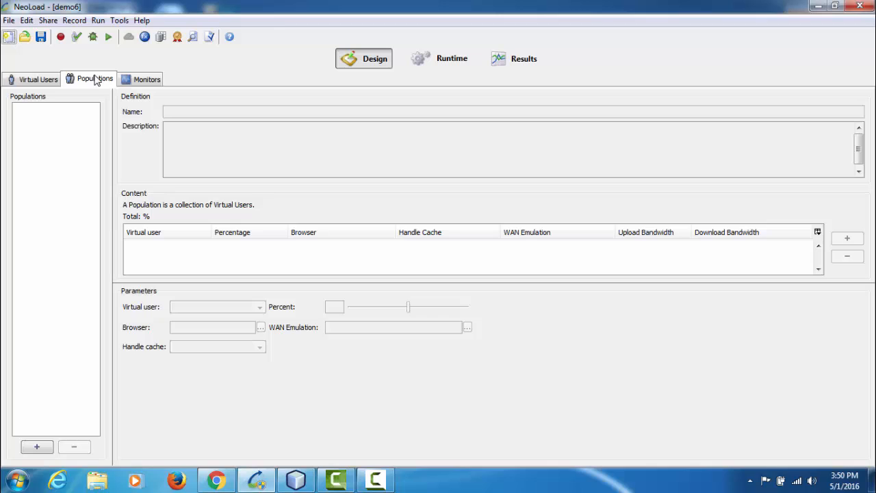
Look over the project's monitoring agents and monitored machines, and return to the virtual users
{"action": "left_click", "coordinate": [146, 80]}
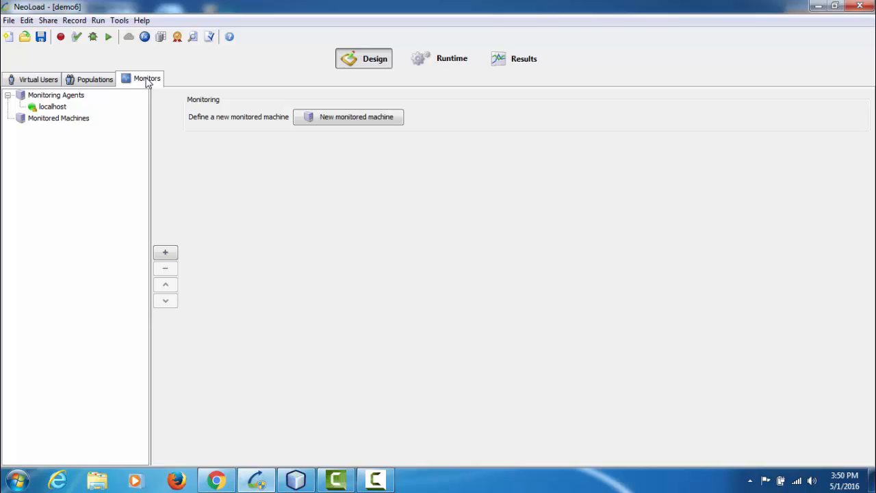
{"action": "left_click", "coordinate": [38, 79]}
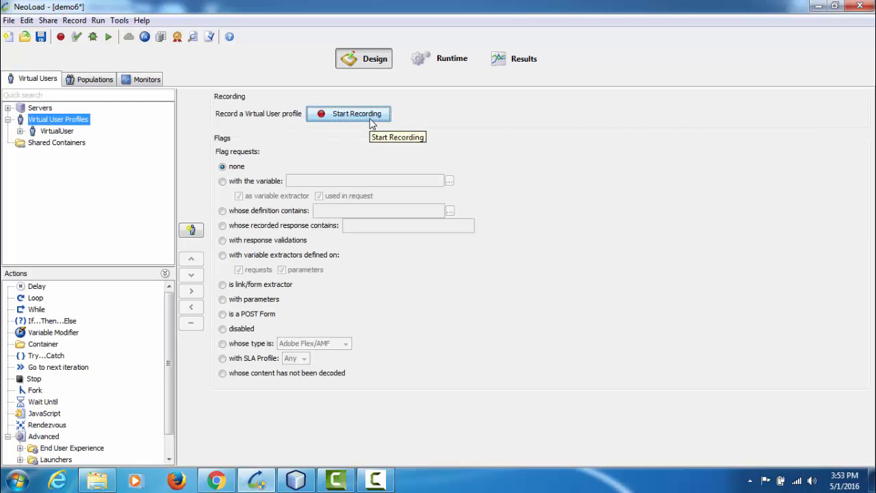
Start recording VirtualUser1 into Init with Google Chrome as the client and the WebSocket protocol switched off
{"action": "left_click", "coordinate": [370, 117]}
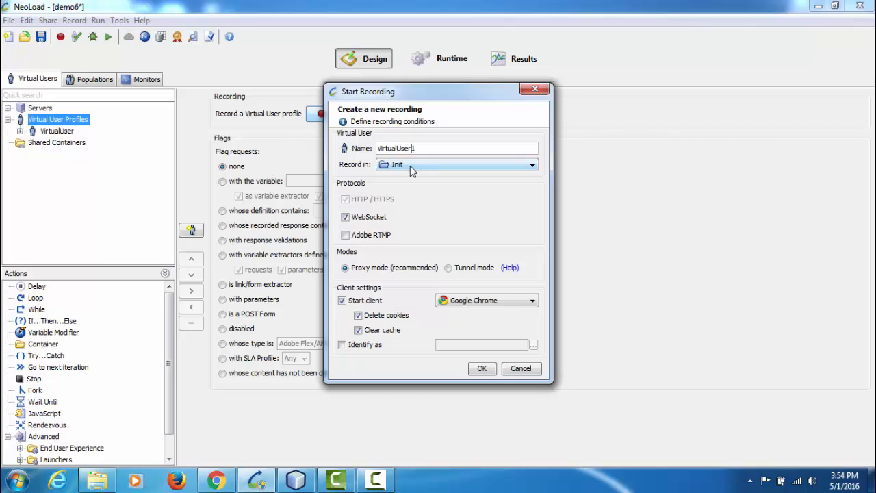
{"action": "left_click", "coordinate": [410, 165]}
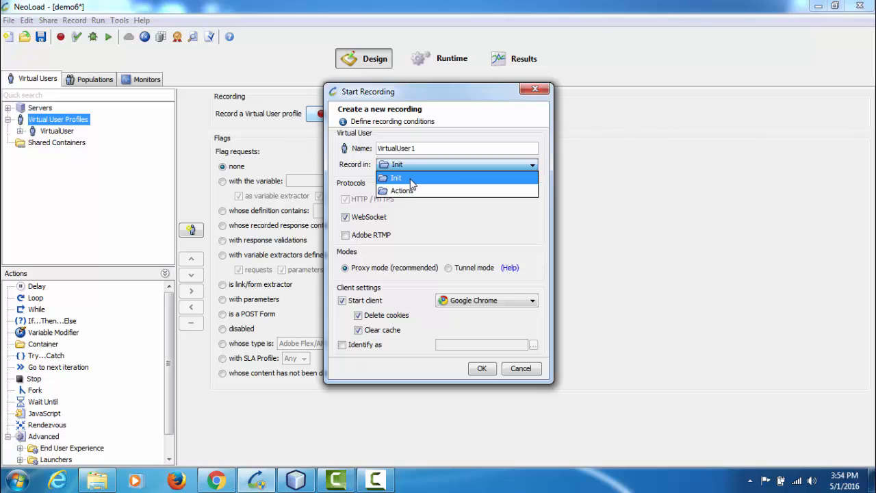
{"action": "left_click", "coordinate": [410, 179]}
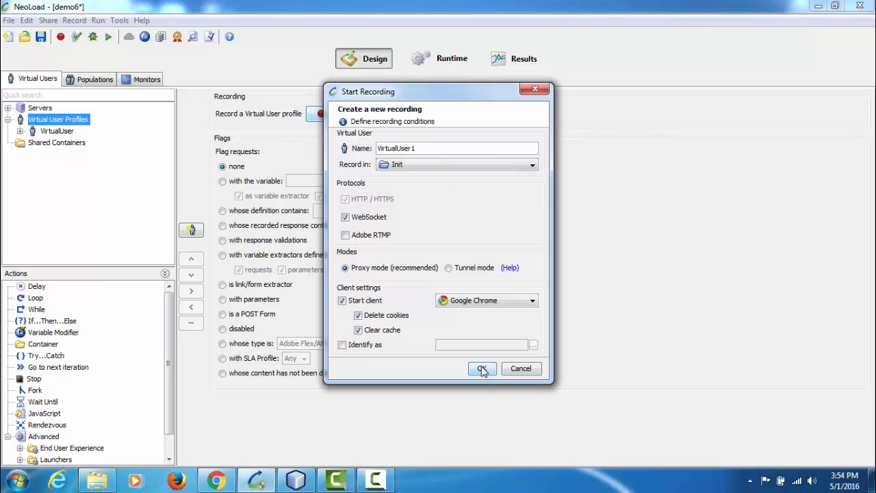
{"action": "left_click", "coordinate": [346, 218]}
{"action": "left_click", "coordinate": [483, 368]}
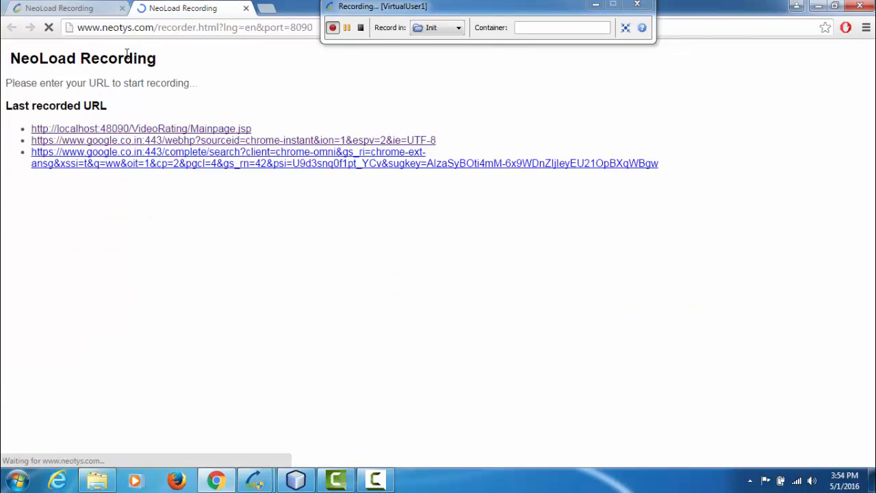
Close the duplicate NeoLoad Recording page, move the recorder bar clear of the address, and open localhost:48090/VideoRating
{"action": "left_click", "coordinate": [122, 8]}
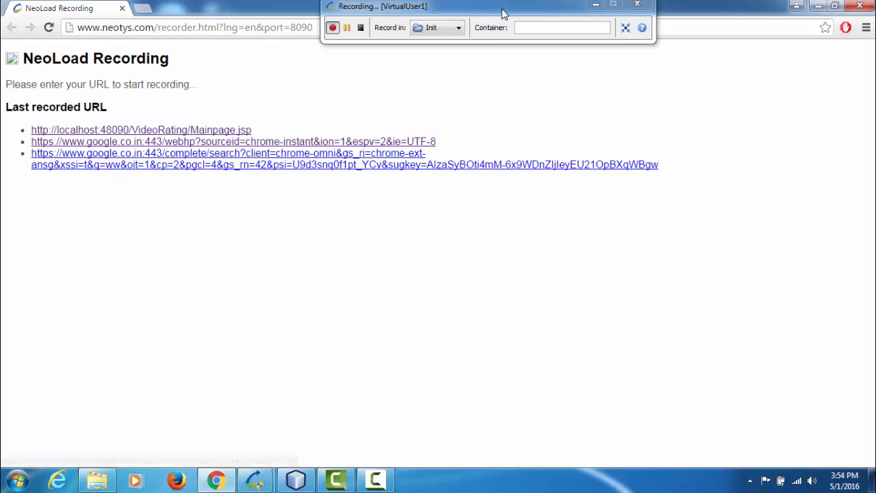
{"action": "left_click_drag", "start_coordinate": [503, 14], "coordinate": [654, 77]}
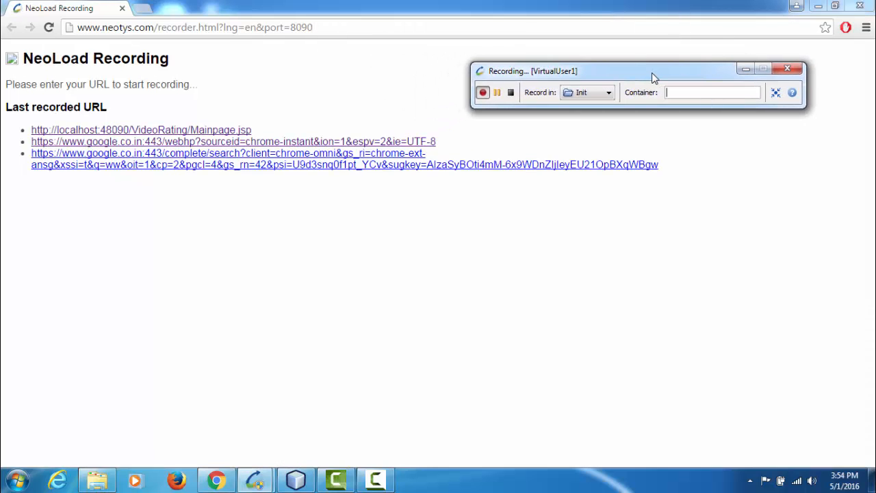
{"action": "left_click", "coordinate": [388, 30]}
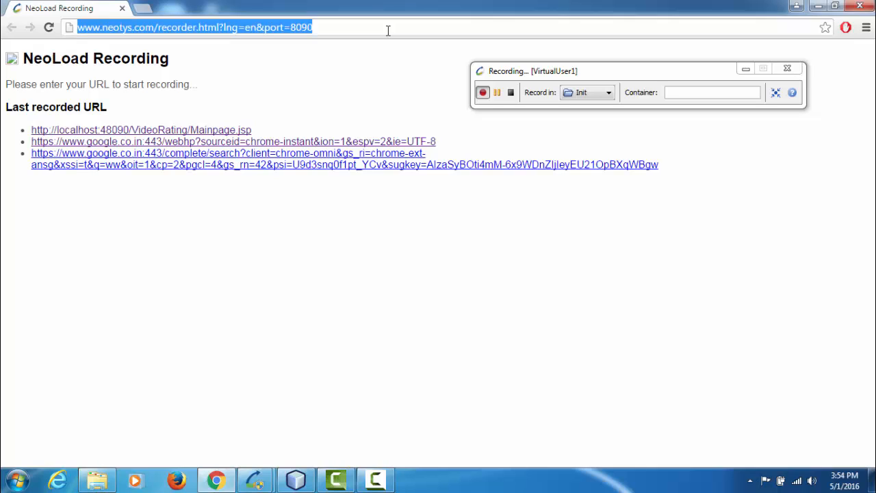
{"action": "type", "text": "48"}
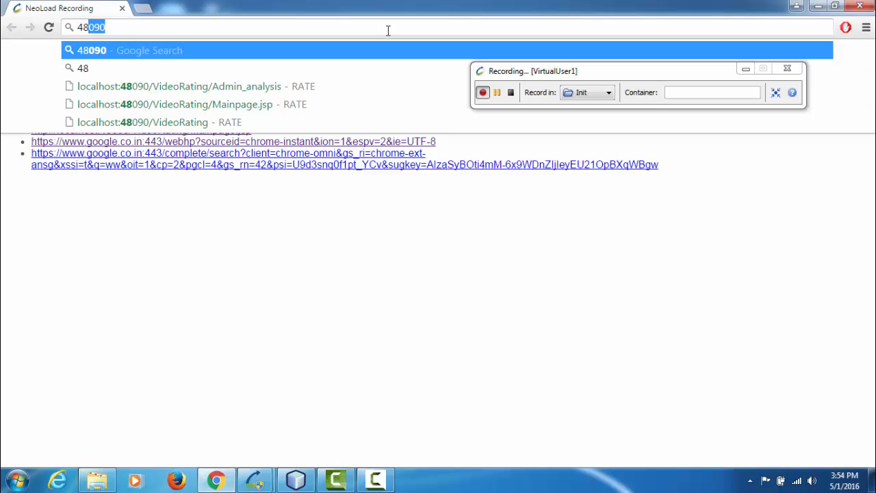
{"action": "key", "text": "Down"}
{"action": "key", "text": "Down"}
{"action": "key", "text": "Down"}
{"action": "key", "text": "Down"}
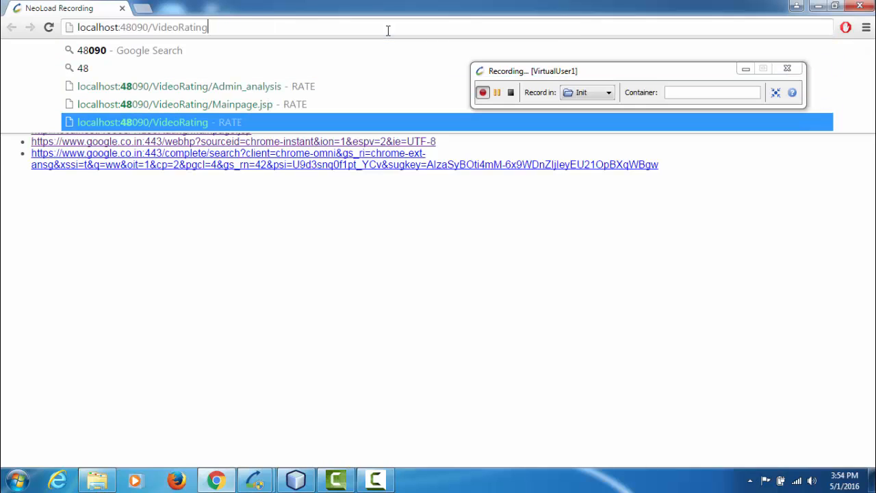
{"action": "key", "text": "Return"}
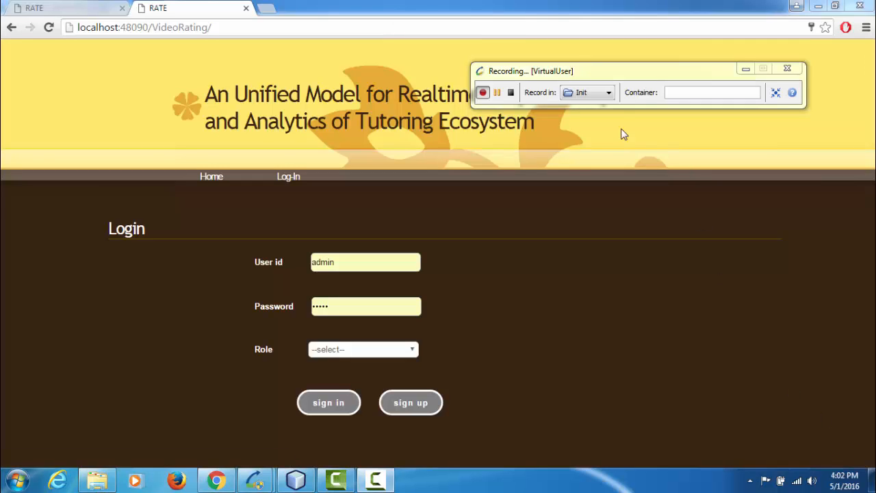
Name the recording container login, and sign in to the site with the ADMIN role, closing the extra RATE page
{"action": "left_click", "coordinate": [670, 93]}
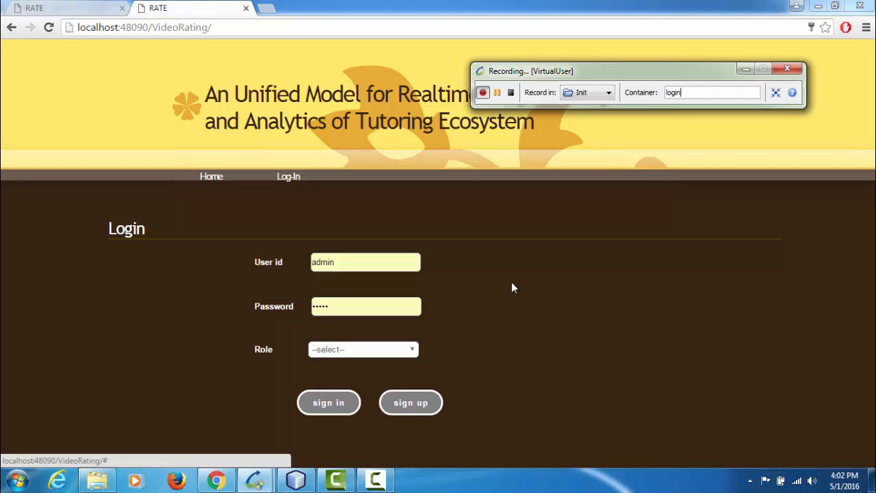
{"action": "left_click", "coordinate": [334, 353]}
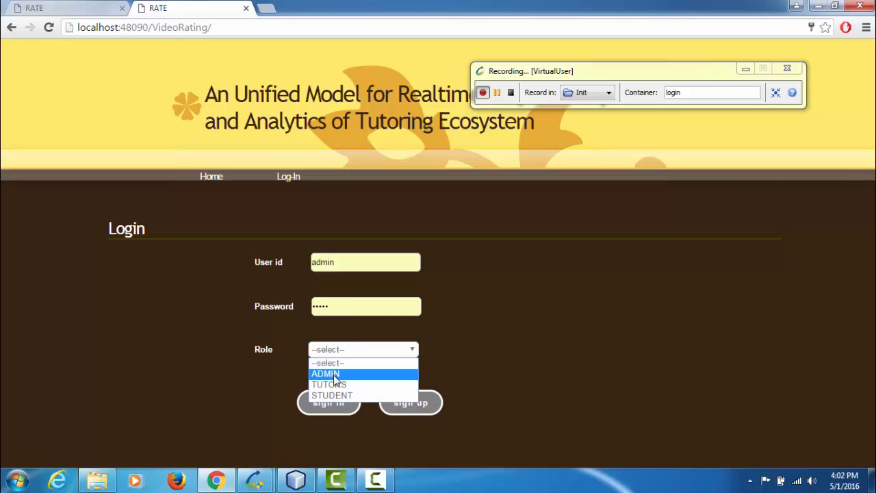
{"action": "left_click", "coordinate": [335, 374]}
{"action": "left_click", "coordinate": [333, 410]}
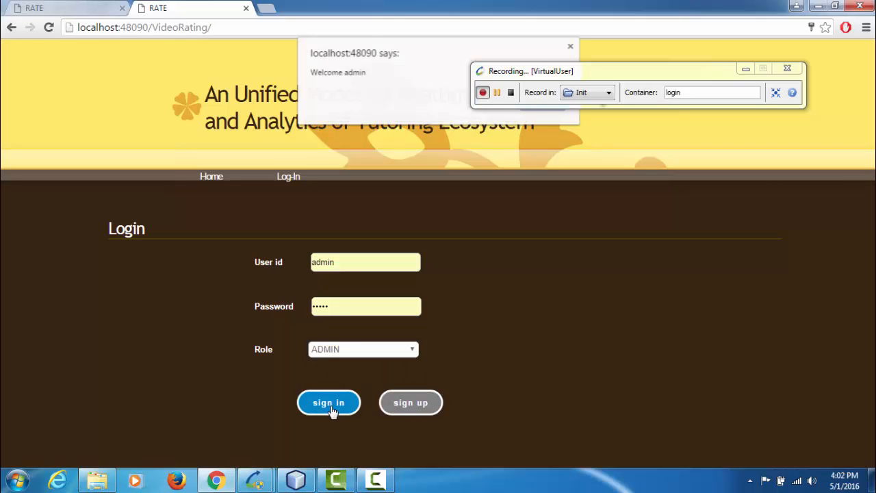
{"action": "key", "text": "Return"}
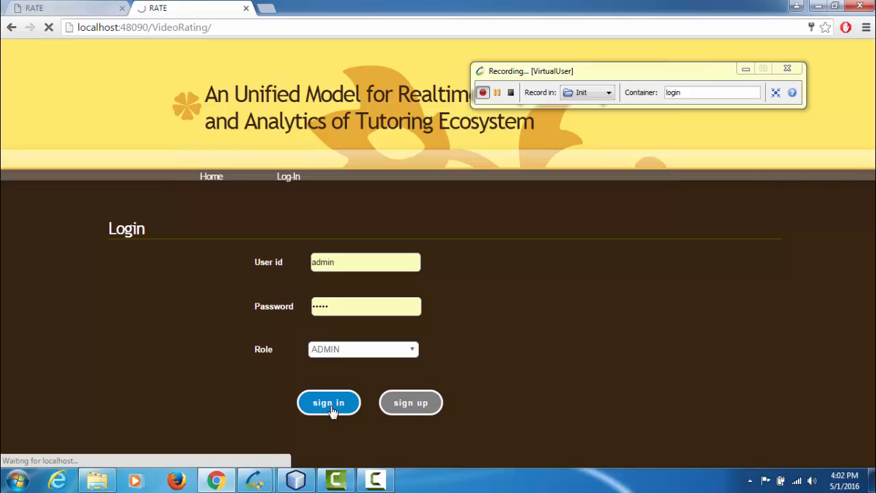
{"action": "left_click", "coordinate": [122, 8]}
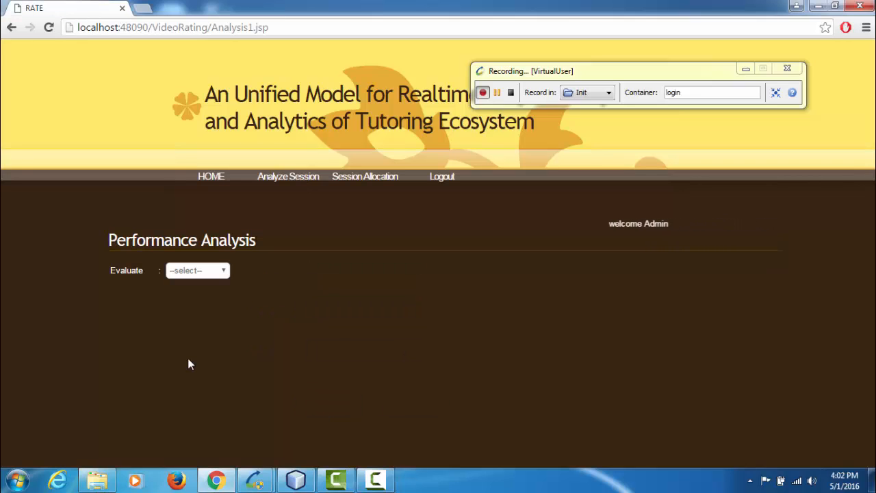
Switch the recording to Actions and name the container evaluation
{"action": "left_click", "coordinate": [592, 92]}
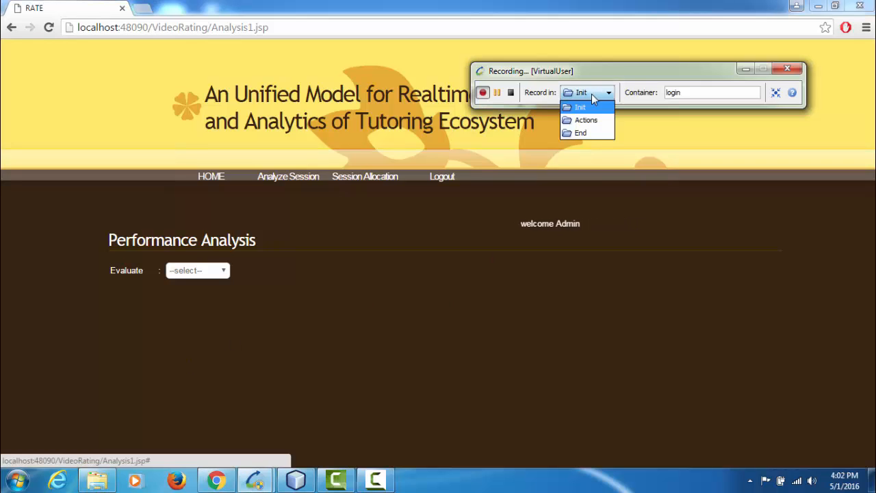
{"action": "left_click", "coordinate": [587, 120]}
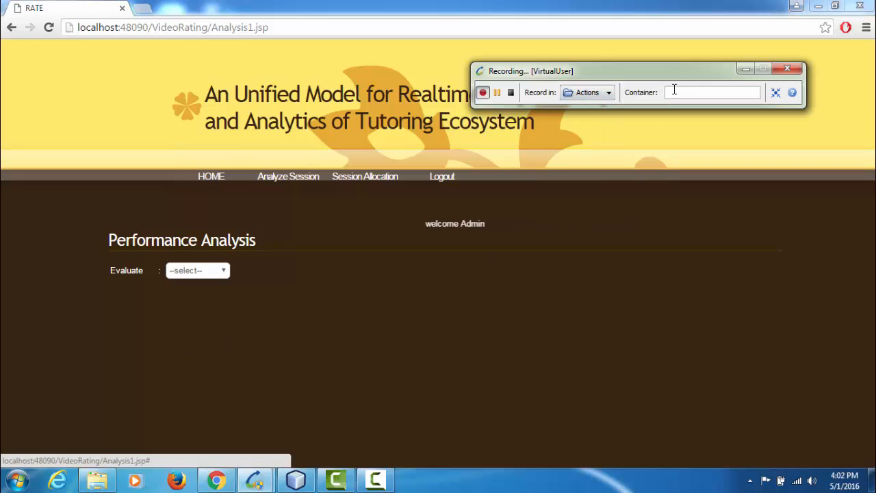
{"action": "left_click", "coordinate": [674, 91]}
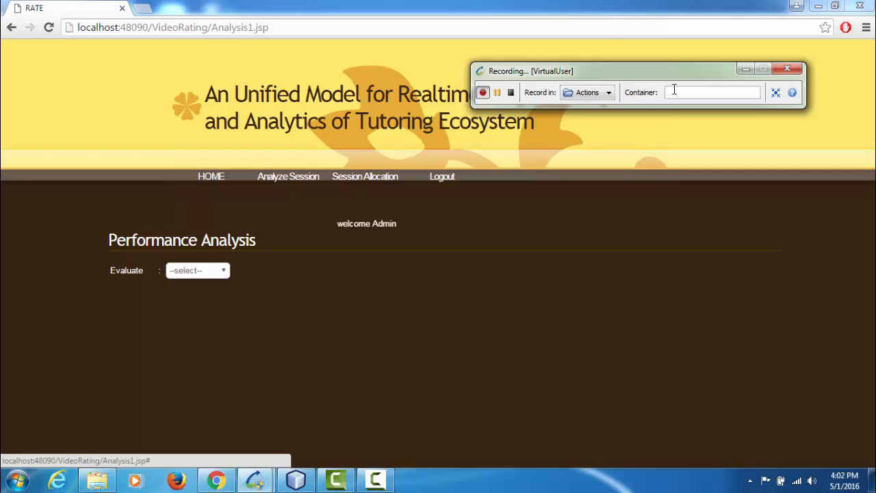
{"action": "type", "text": "eva"}
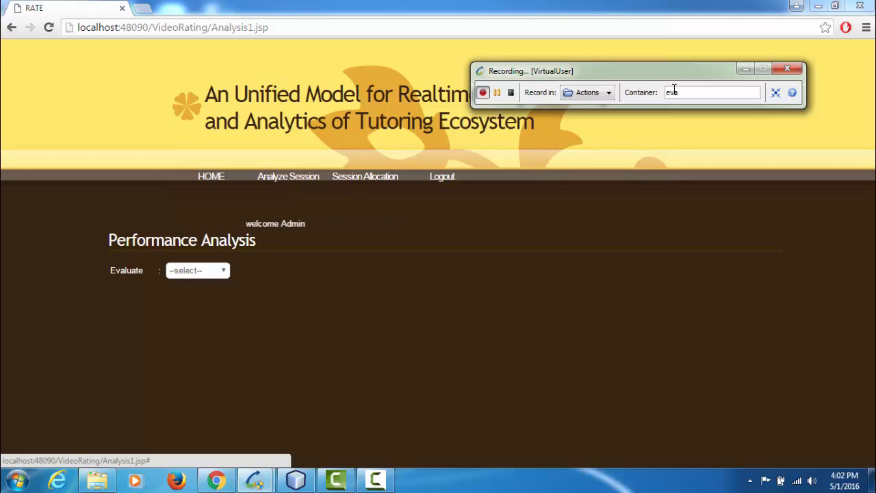
{"action": "type", "text": "luation"}
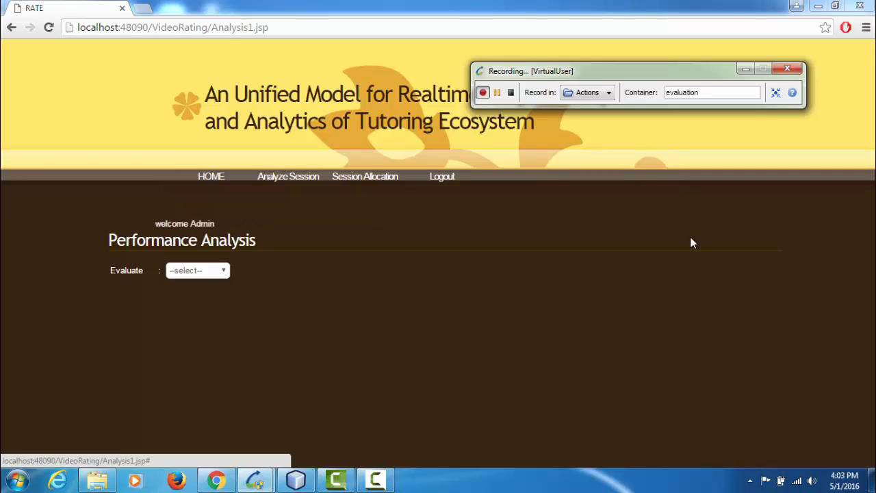
View the Video Performance analysis for staff1, video php1.mp4, with the Over All Performance parameter, and accept the site's message
{"action": "left_click", "coordinate": [209, 273]}
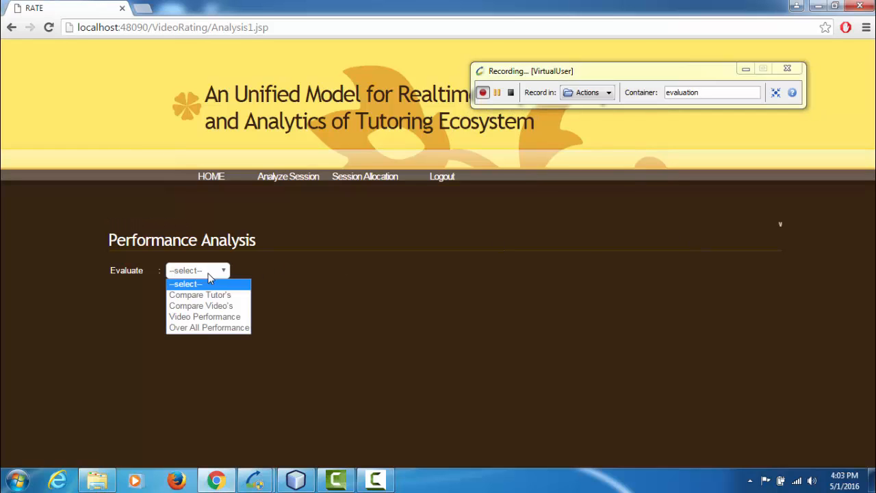
{"action": "left_click", "coordinate": [206, 316]}
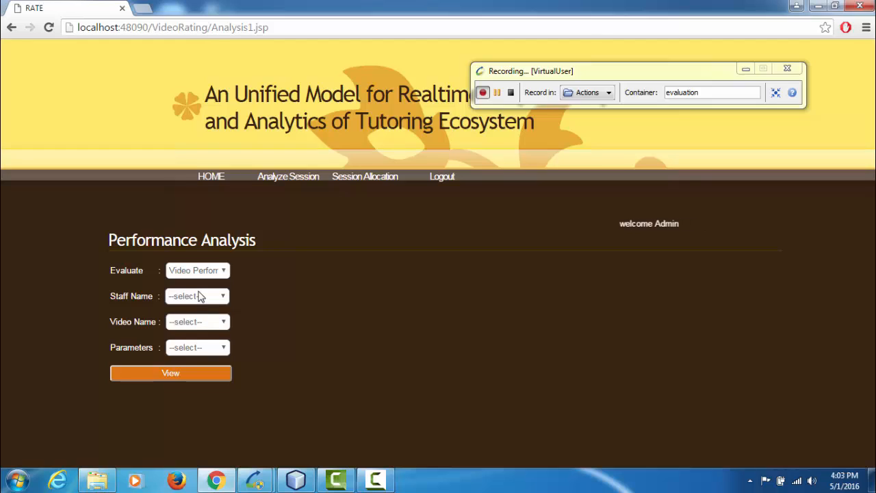
{"action": "left_click", "coordinate": [202, 296]}
{"action": "left_click", "coordinate": [197, 321]}
{"action": "left_click", "coordinate": [196, 322]}
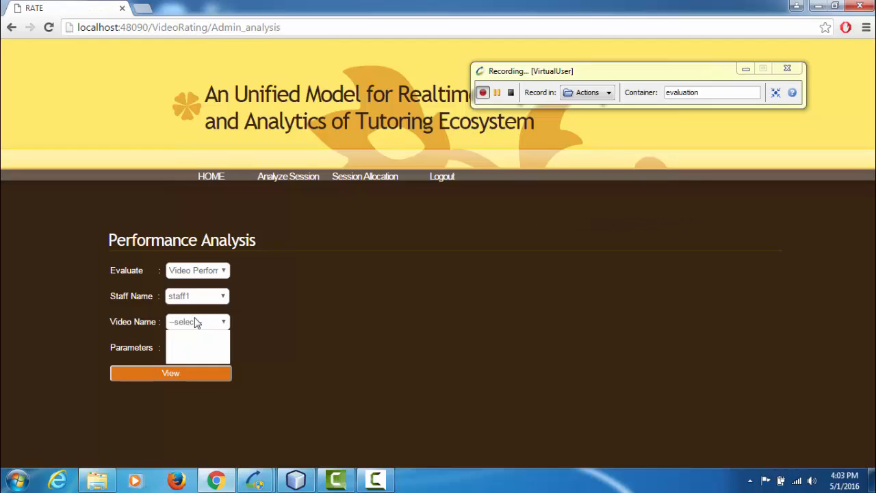
{"action": "left_click", "coordinate": [196, 347]}
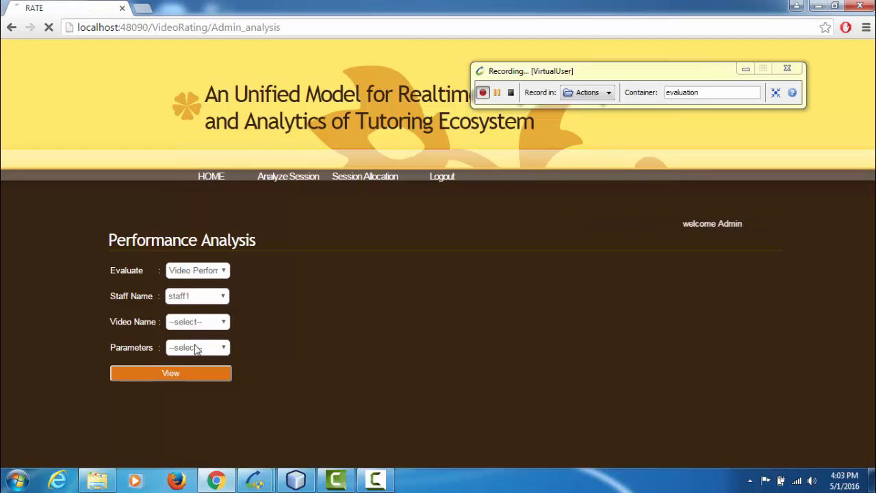
{"action": "left_click", "coordinate": [197, 349]}
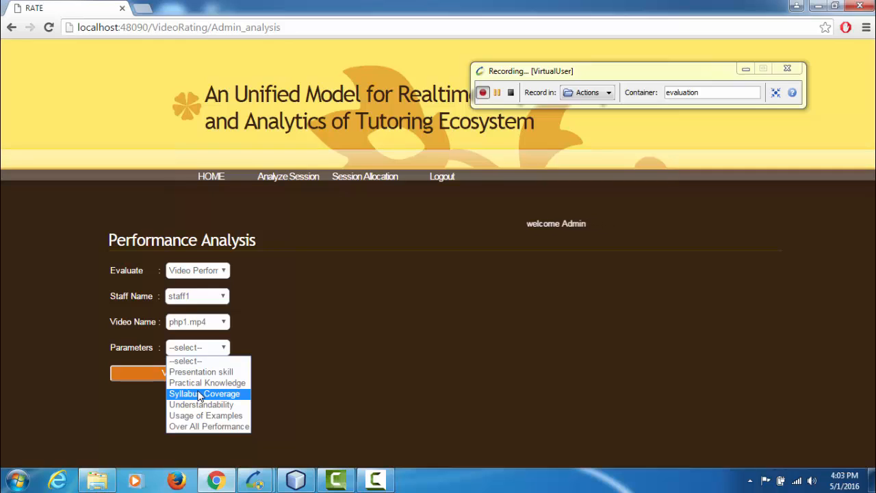
{"action": "left_click", "coordinate": [200, 424]}
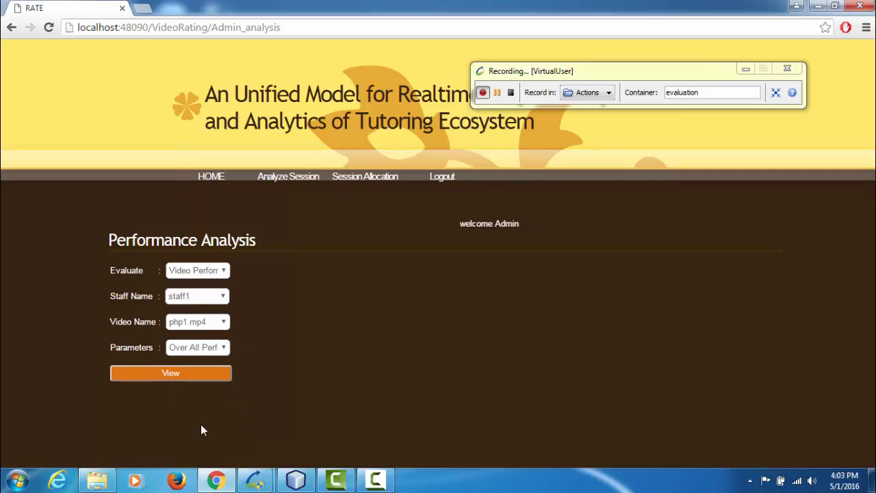
{"action": "left_click", "coordinate": [179, 373]}
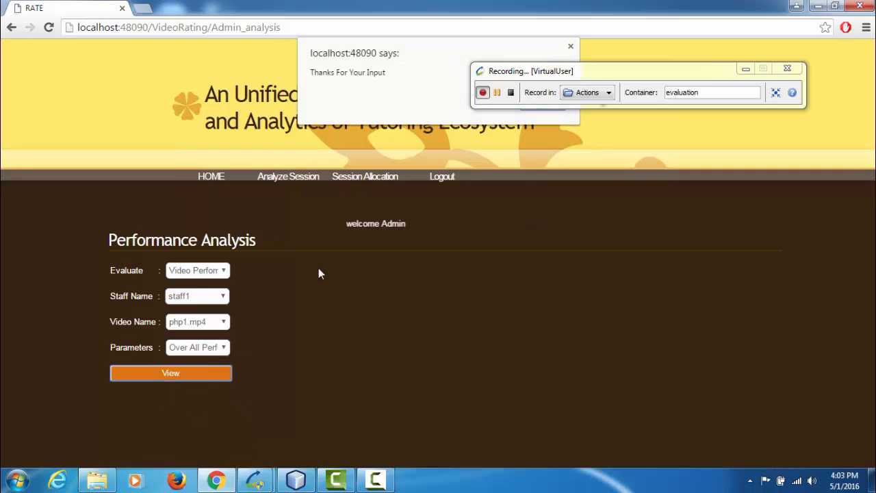
{"action": "key", "text": "Return"}
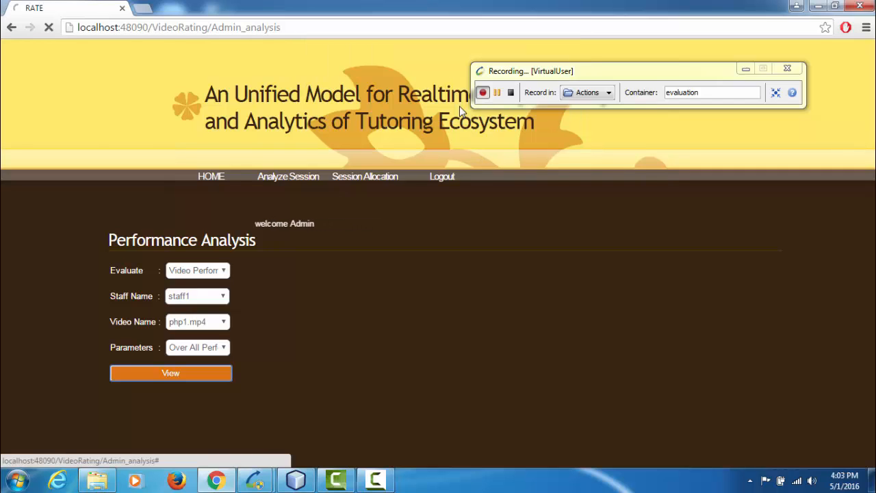
Rename the recording container to allocation and open the site's Session Allocation page
{"action": "left_click_drag", "start_coordinate": [633, 71], "coordinate": [658, 45]}
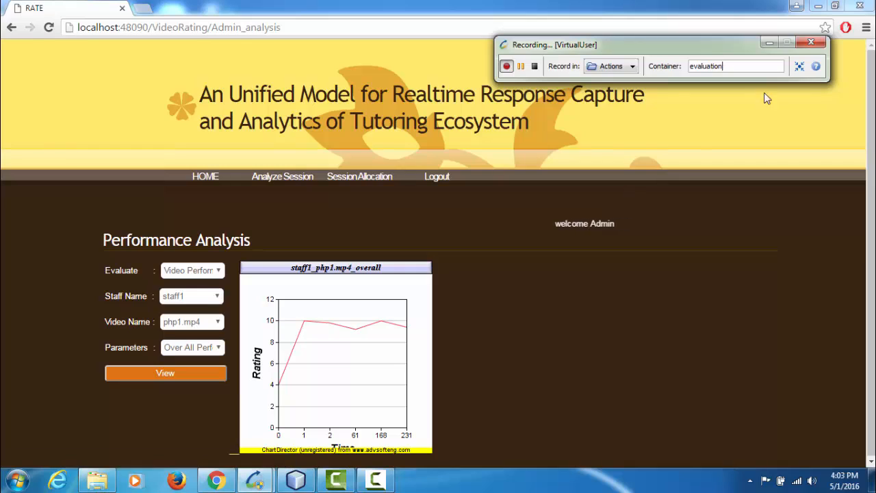
{"action": "left_click_drag", "start_coordinate": [723, 67], "coordinate": [690, 67]}
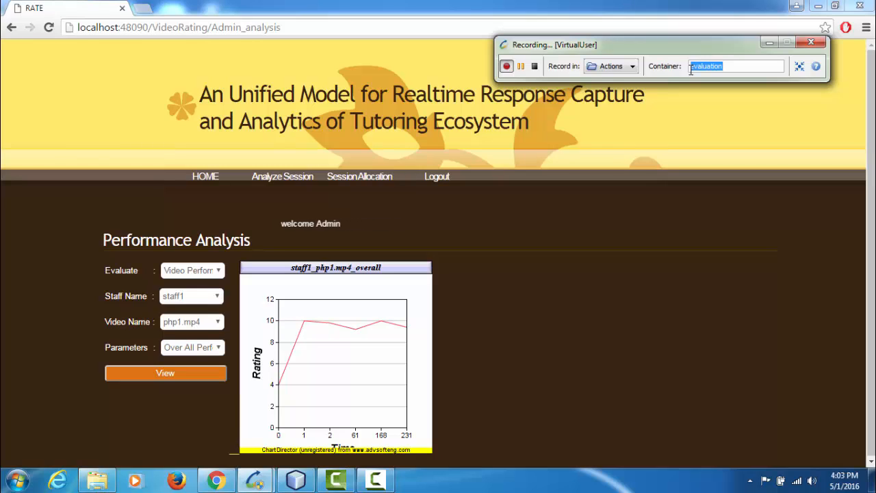
{"action": "type", "text": "alloaction"}
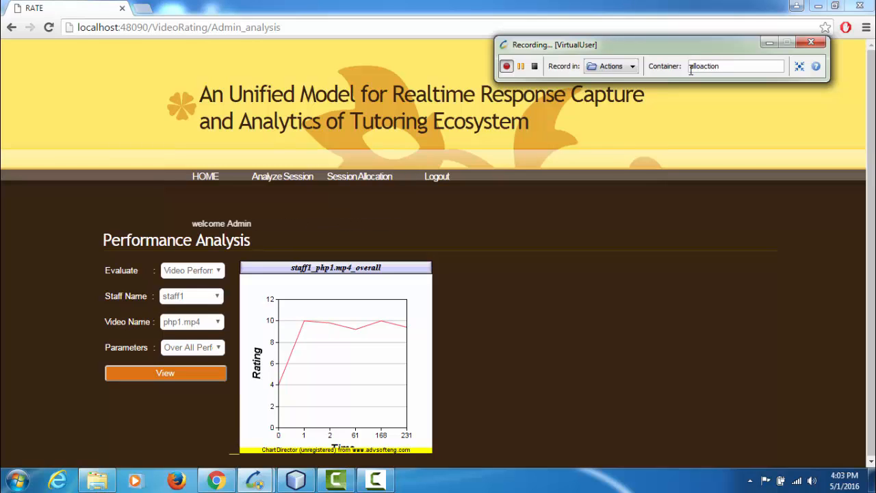
{"action": "left_click", "coordinate": [368, 184]}
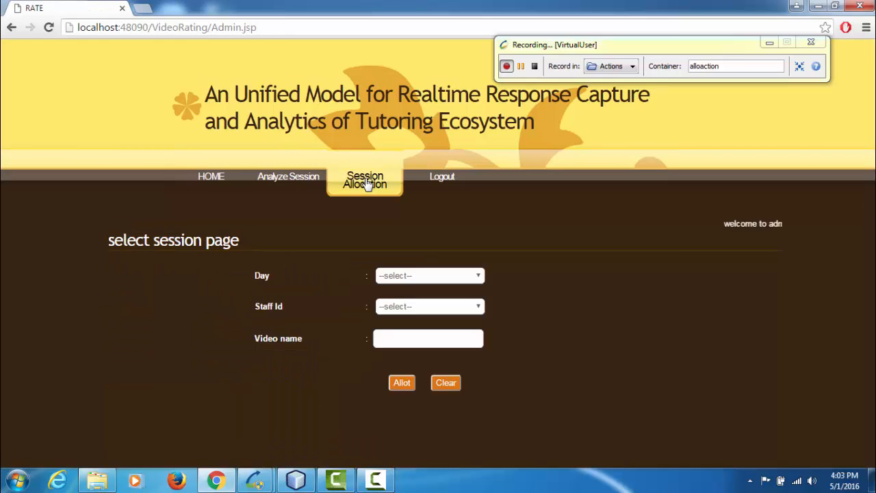
{"action": "left_click", "coordinate": [708, 66]}
{"action": "key", "text": "BackSpace"}
{"action": "type", "text": "ca"}
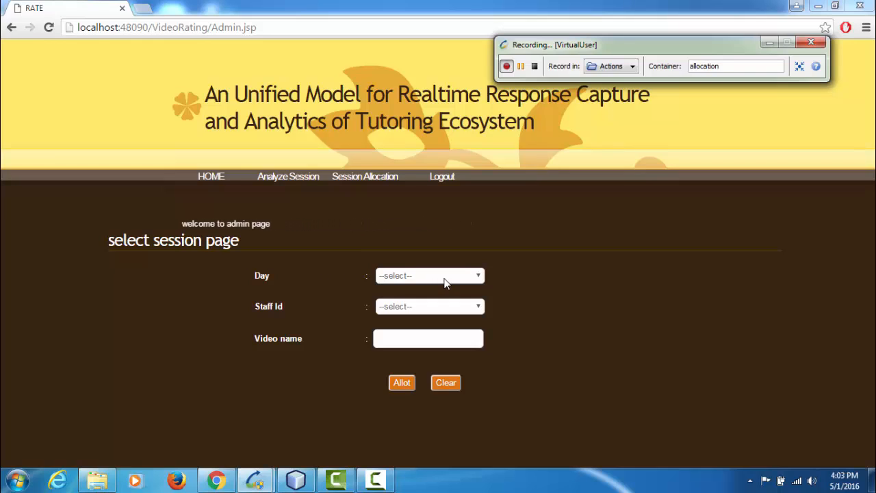
Allot a THURSDAY session to the last staff ID in the list with video name ruby4.mp4, and accept the site's message
{"action": "left_click", "coordinate": [445, 279]}
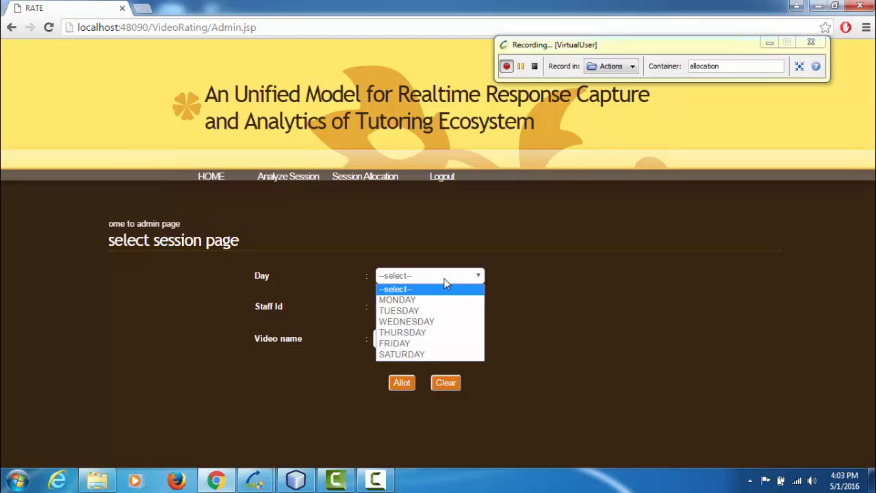
{"action": "left_click", "coordinate": [433, 334]}
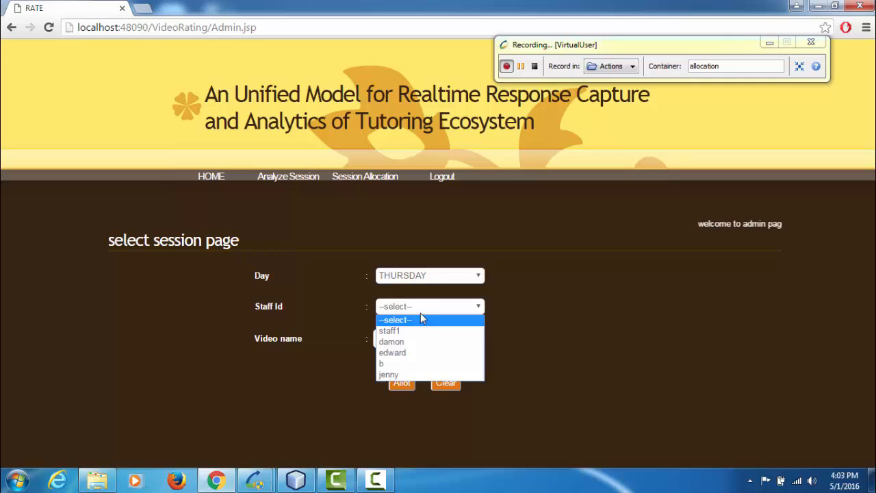
{"action": "left_click", "coordinate": [404, 376]}
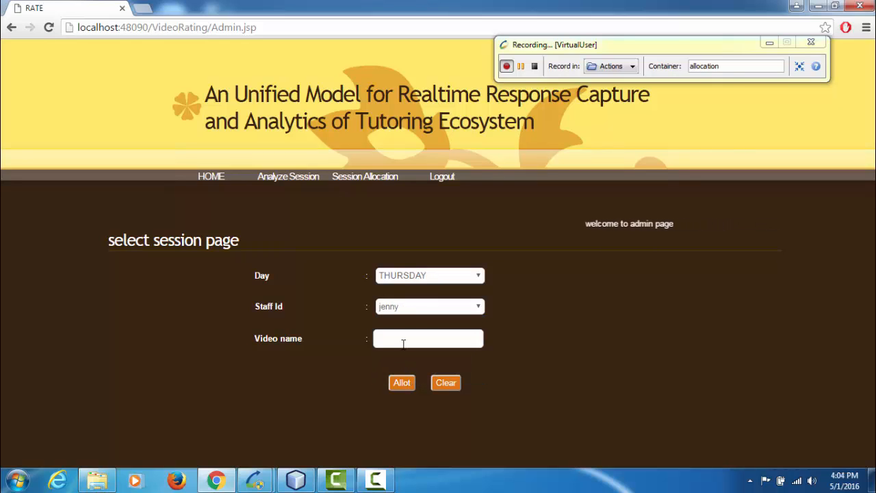
{"action": "left_click", "coordinate": [404, 339]}
{"action": "type", "text": "rub"}
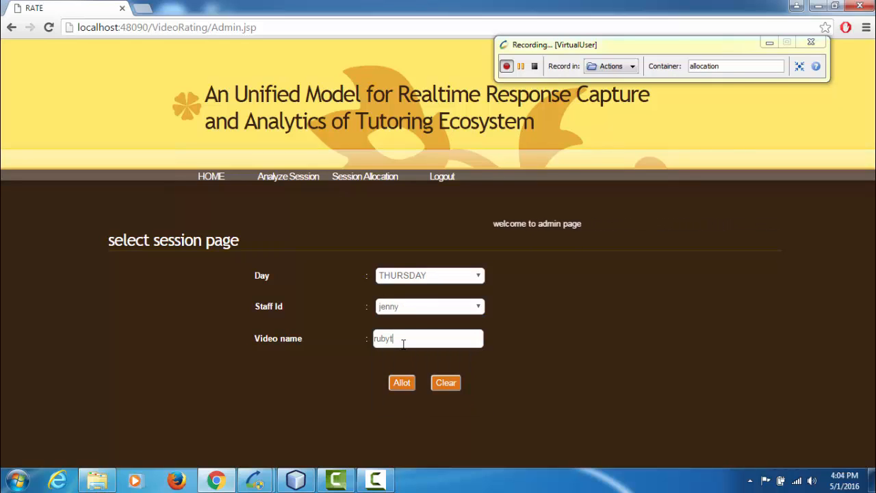
{"action": "type", "text": "y4"}
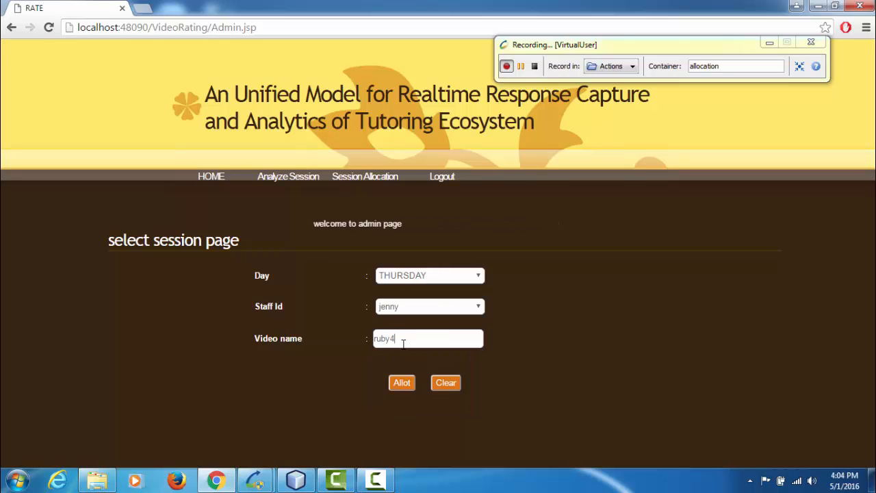
{"action": "type", "text": ".mp4"}
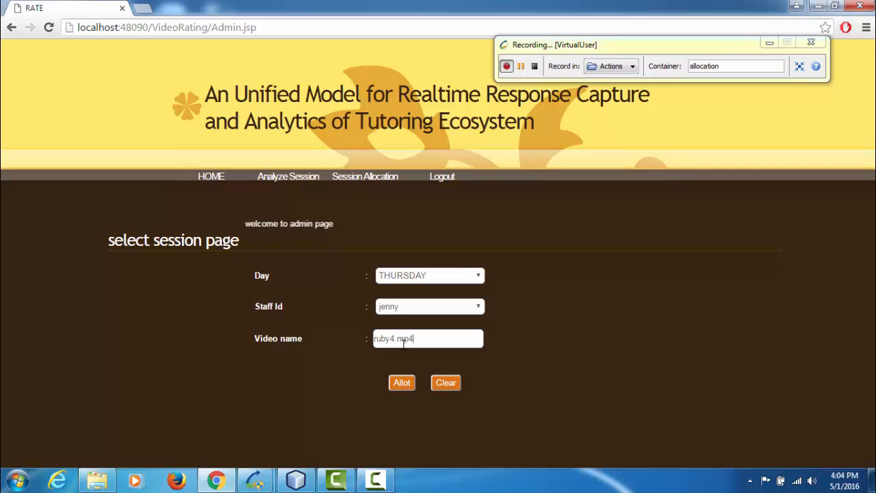
{"action": "left_click", "coordinate": [402, 383]}
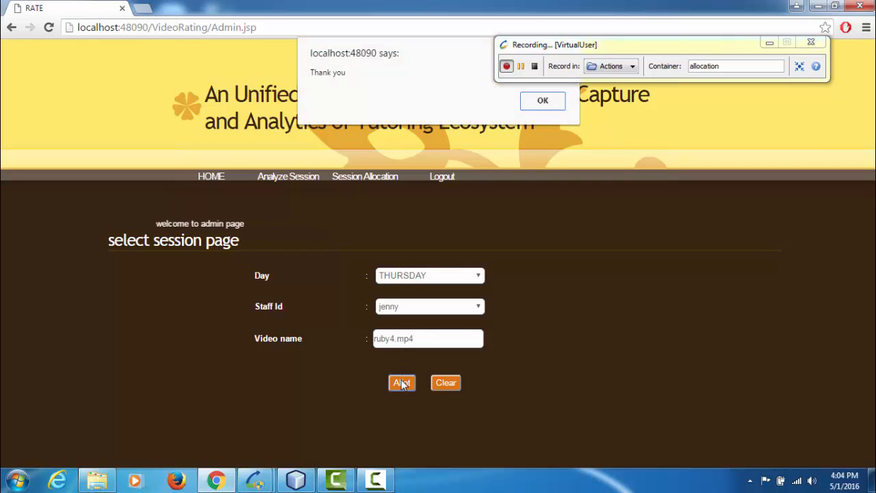
{"action": "left_click", "coordinate": [541, 103]}
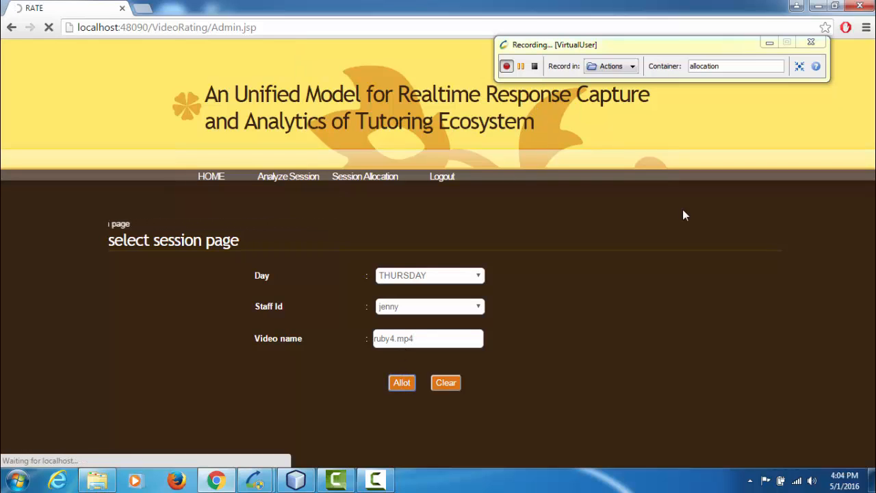
Rename the recording container to logout, log out of the site and stop the recording
{"action": "left_click", "coordinate": [738, 67]}
{"action": "key", "text": "BackSpace"}
{"action": "key", "text": "BackSpace"}
{"action": "key", "text": "BackSpace"}
{"action": "key", "text": "BackSpace"}
{"action": "key", "text": "BackSpace"}
{"action": "key", "text": "BackSpace"}
{"action": "key", "text": "BackSpace"}
{"action": "key", "text": "BackSpace"}
{"action": "key", "text": "BackSpace"}
{"action": "key", "text": "BackSpace"}
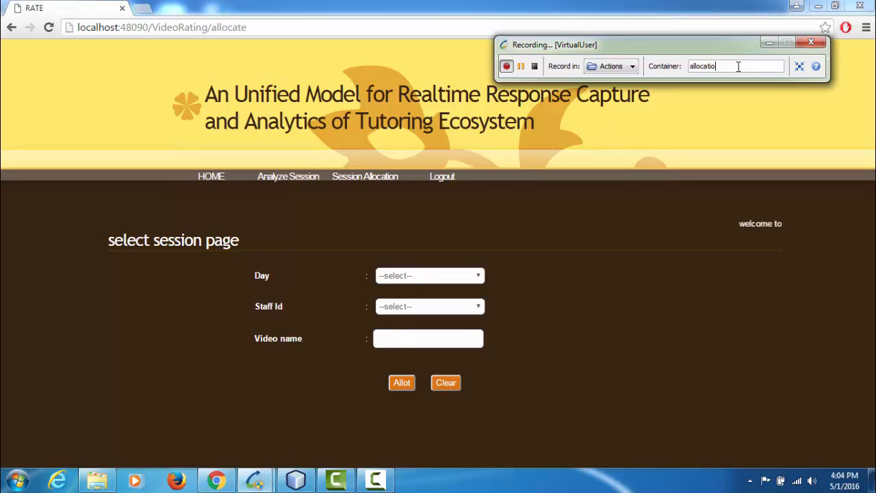
{"action": "type", "text": "logout"}
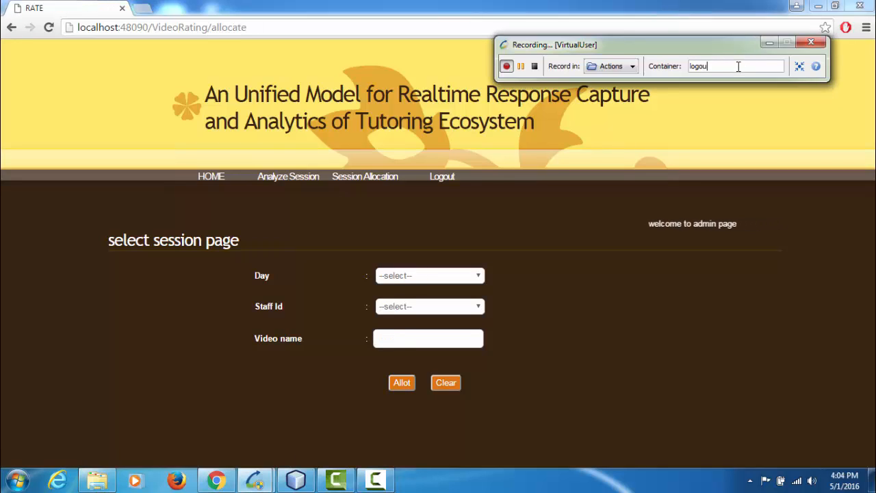
{"action": "left_click", "coordinate": [442, 176]}
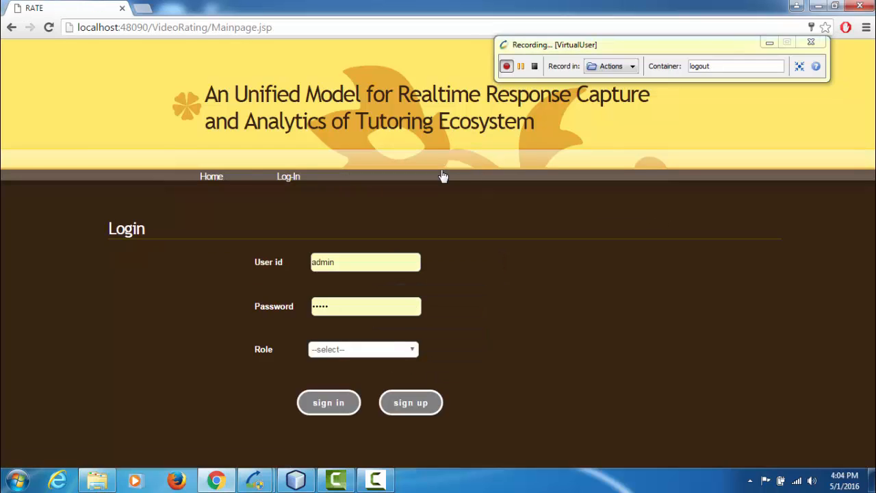
{"action": "left_click", "coordinate": [535, 67]}
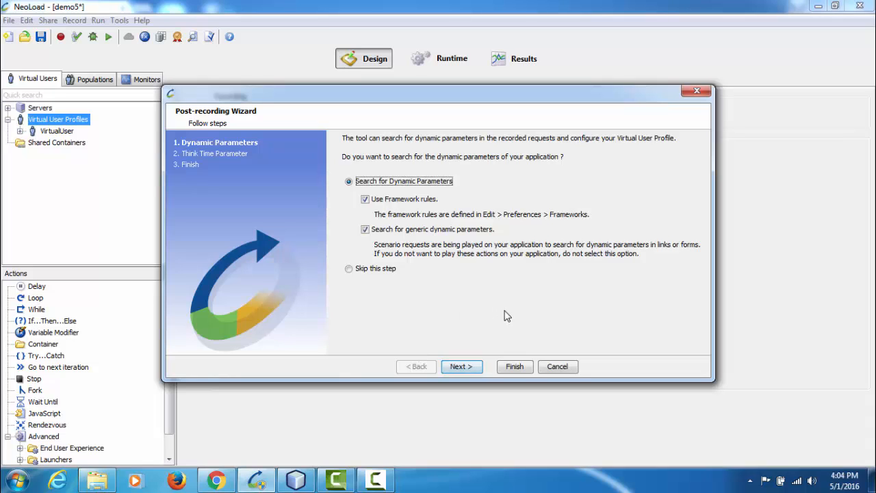
Complete the Post-recording Wizard with the framework and generic dynamic parameter searches and recorded think times, and save the project
{"action": "left_click", "coordinate": [467, 371]}
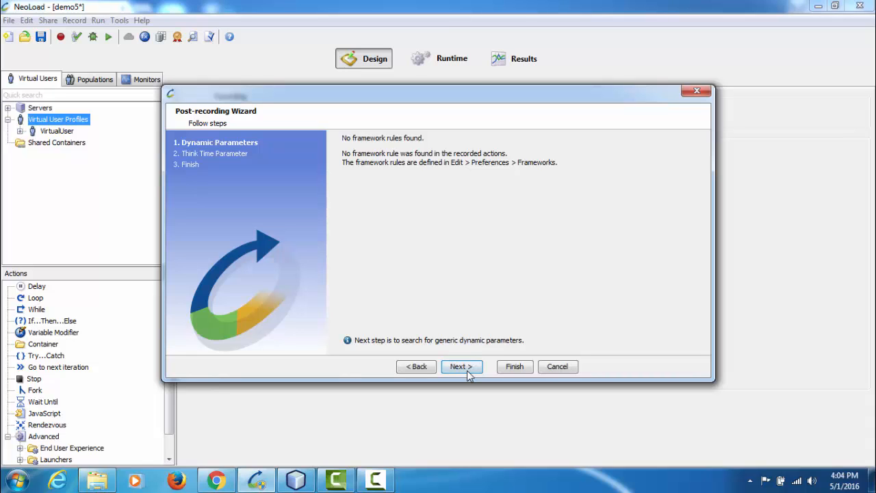
{"action": "left_click", "coordinate": [467, 370]}
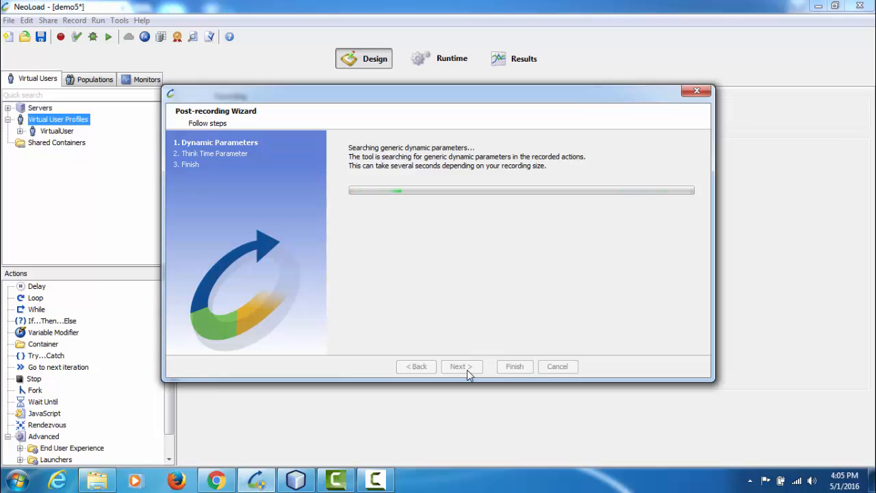
{"action": "left_click", "coordinate": [470, 368]}
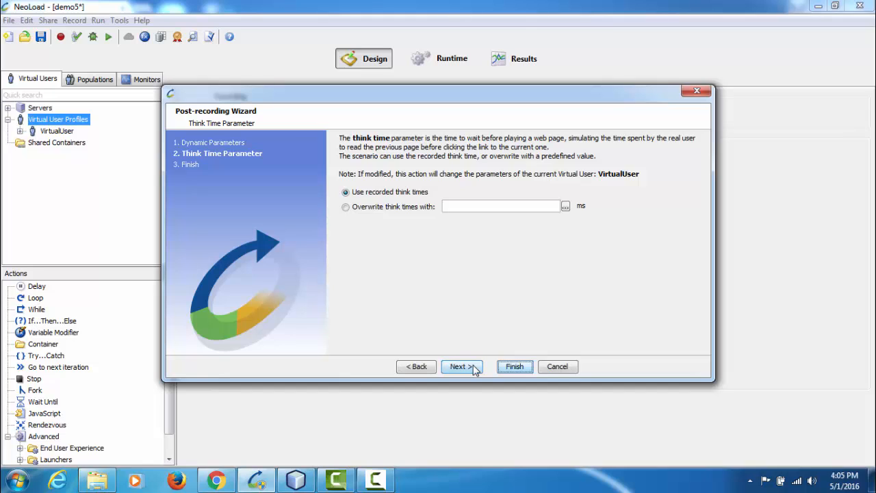
{"action": "left_click", "coordinate": [472, 367]}
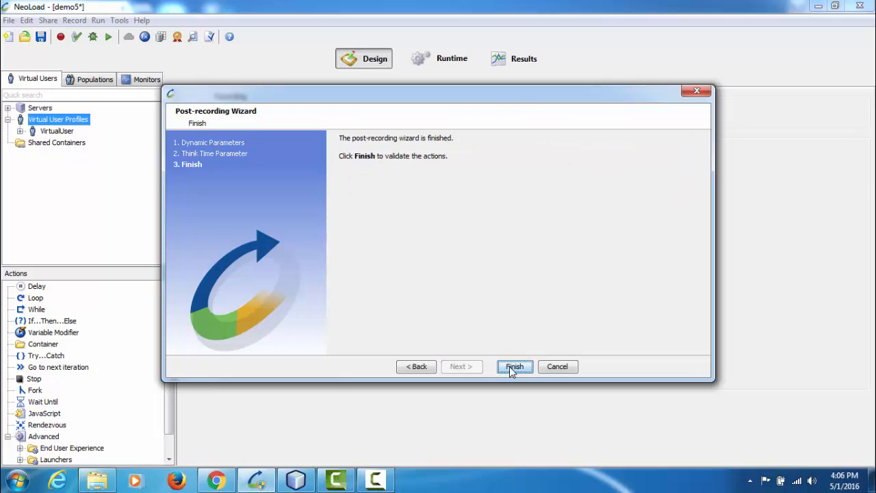
{"action": "left_click", "coordinate": [514, 367]}
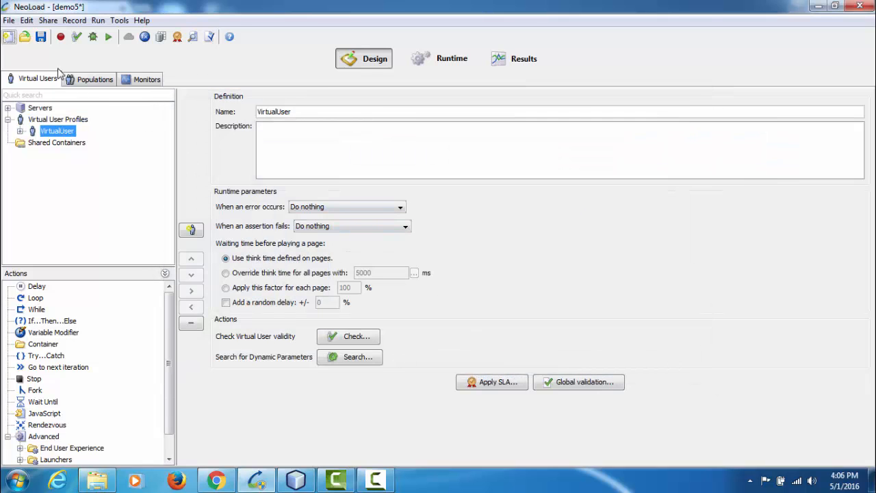
{"action": "left_click", "coordinate": [40, 37]}
Expand VirtualUser's Init section and login container, and examine the /VideoRating/Analysis1.jsp page and its request's POST parameters
{"action": "left_click", "coordinate": [20, 130]}
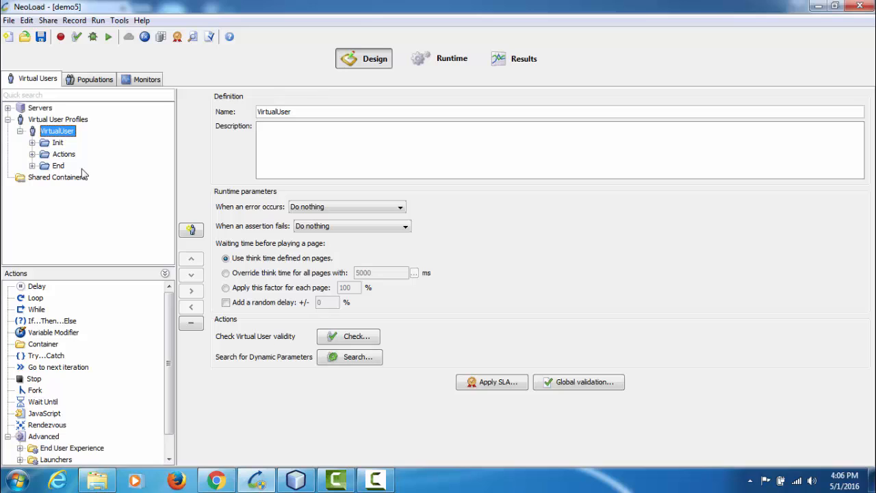
{"action": "left_click", "coordinate": [32, 143]}
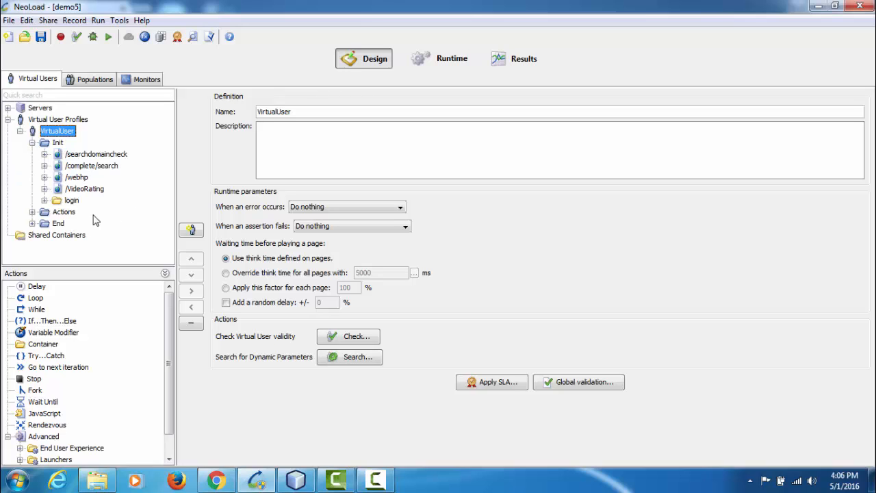
{"action": "left_click", "coordinate": [45, 201]}
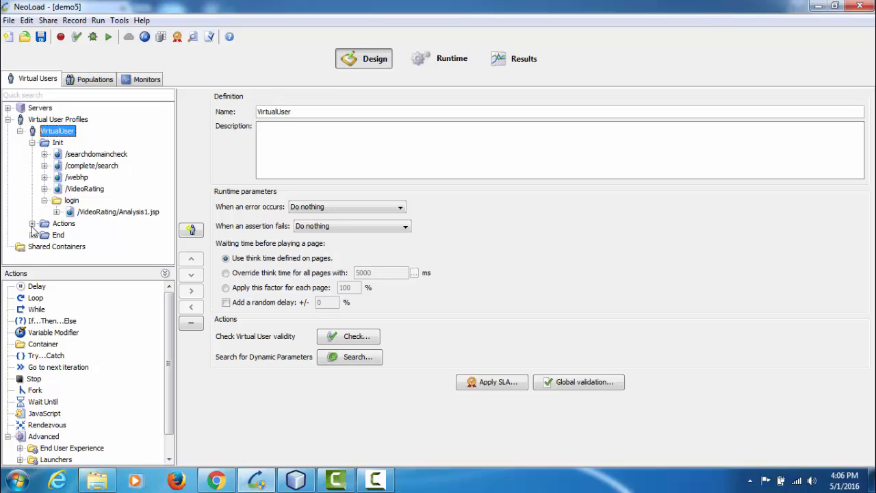
{"action": "left_click", "coordinate": [57, 212]}
{"action": "left_click", "coordinate": [108, 213]}
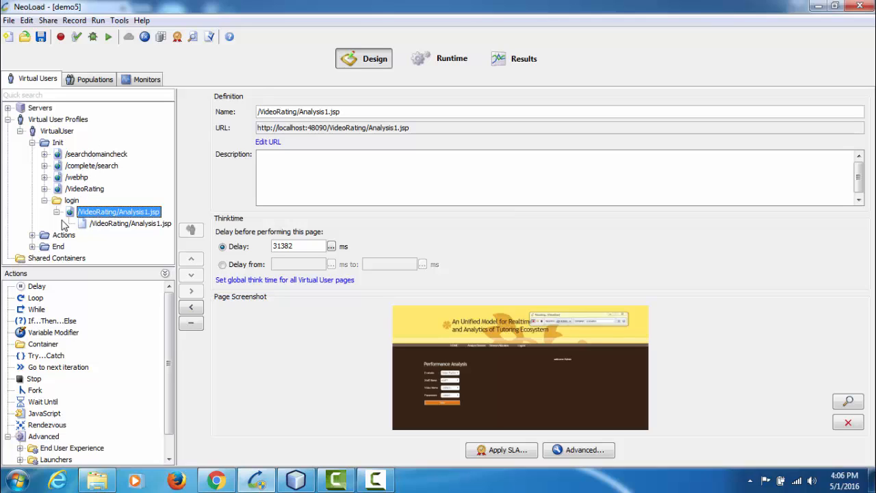
{"action": "left_click", "coordinate": [114, 226]}
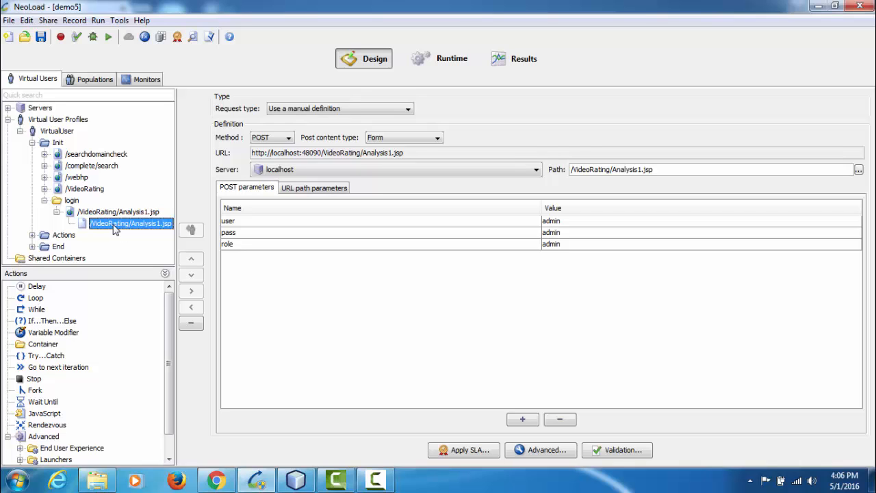
Examine the /searchdomaincheck page and its request parameters under Init, dismissing the Windows color scheme dialog
{"action": "left_click", "coordinate": [82, 156]}
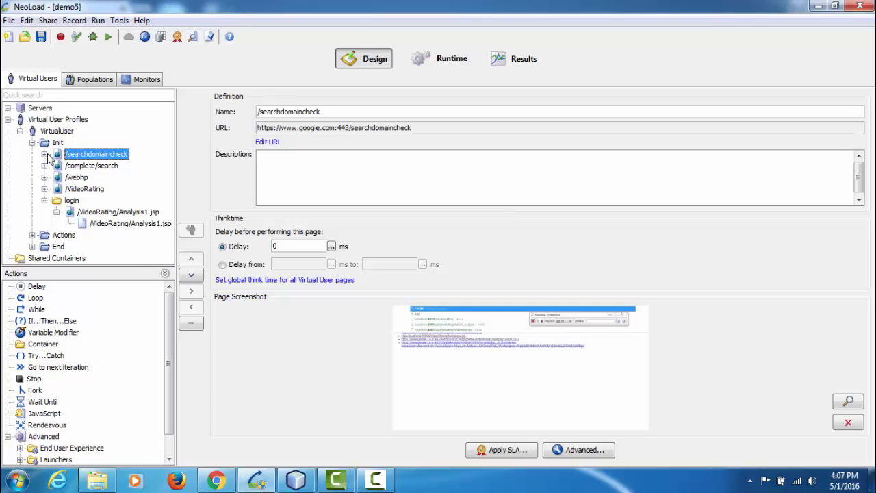
{"action": "left_click", "coordinate": [45, 154]}
{"action": "left_click", "coordinate": [108, 167]}
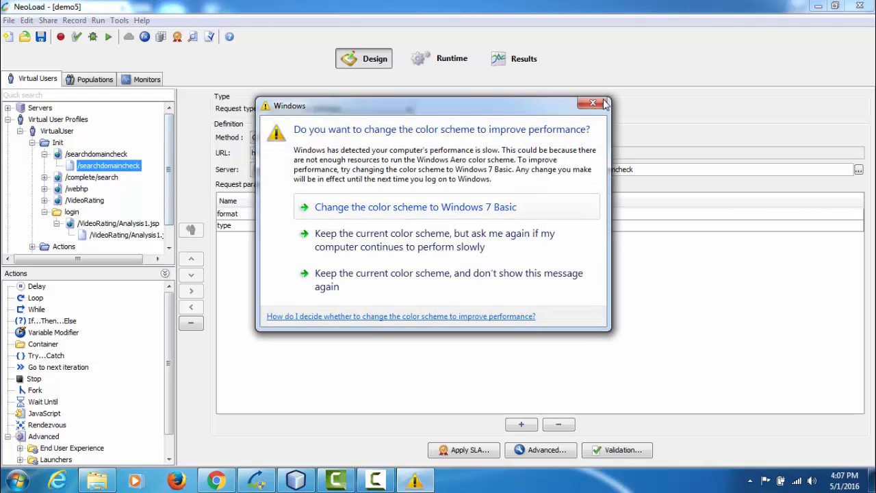
{"action": "left_click", "coordinate": [603, 103]}
Expand the Actions section and its evaluation container, and examine the POST parameters of the first Admin_analysis request
{"action": "scroll", "coordinate": [163, 211], "scroll_direction": "down", "scroll_amount": 1}
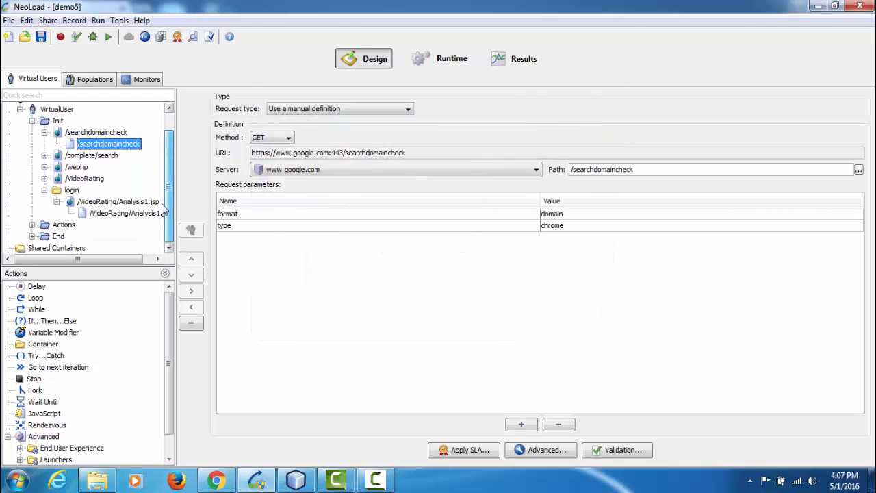
{"action": "left_click", "coordinate": [32, 224]}
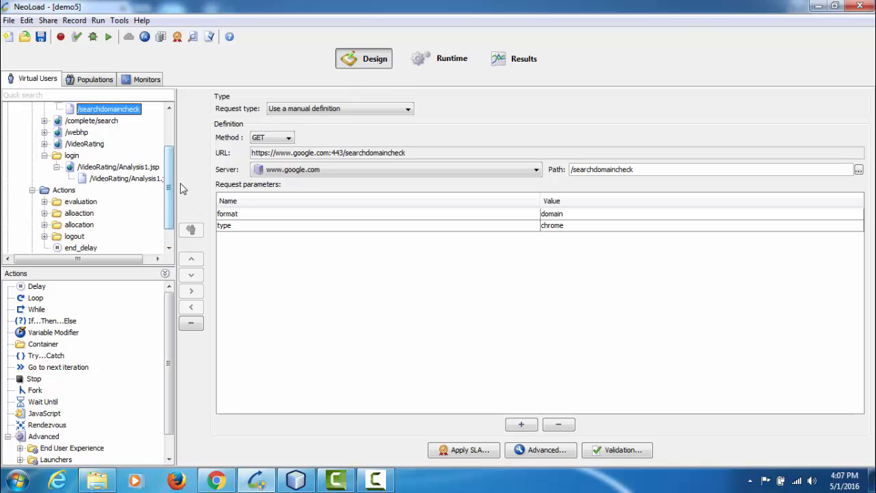
{"action": "scroll", "coordinate": [169, 174], "scroll_direction": "down", "scroll_amount": 1}
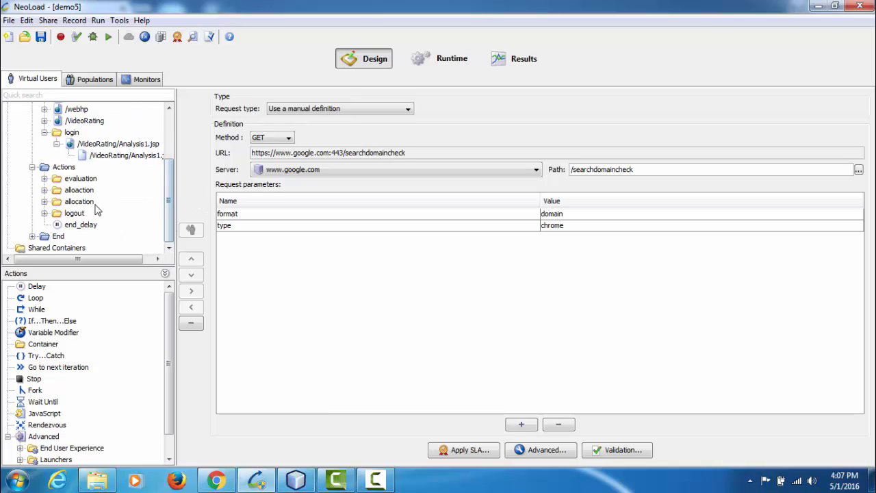
{"action": "left_click", "coordinate": [44, 179]}
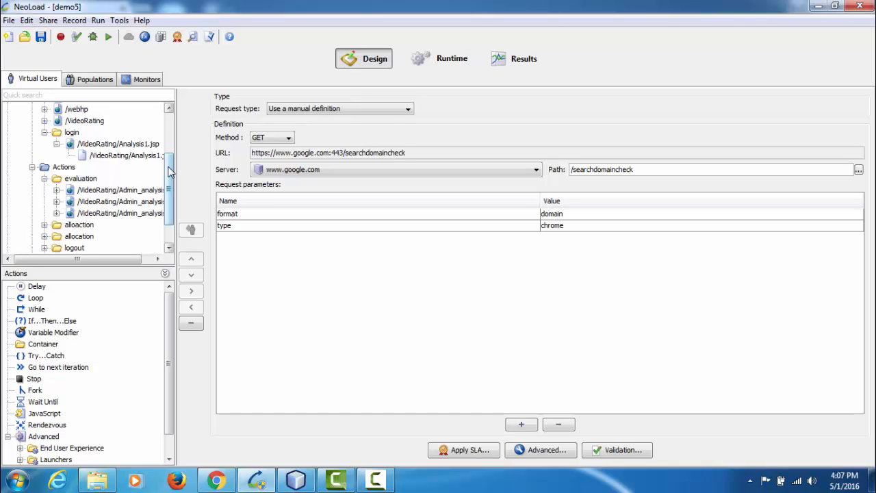
{"action": "scroll", "coordinate": [170, 174], "scroll_direction": "down", "scroll_amount": 1}
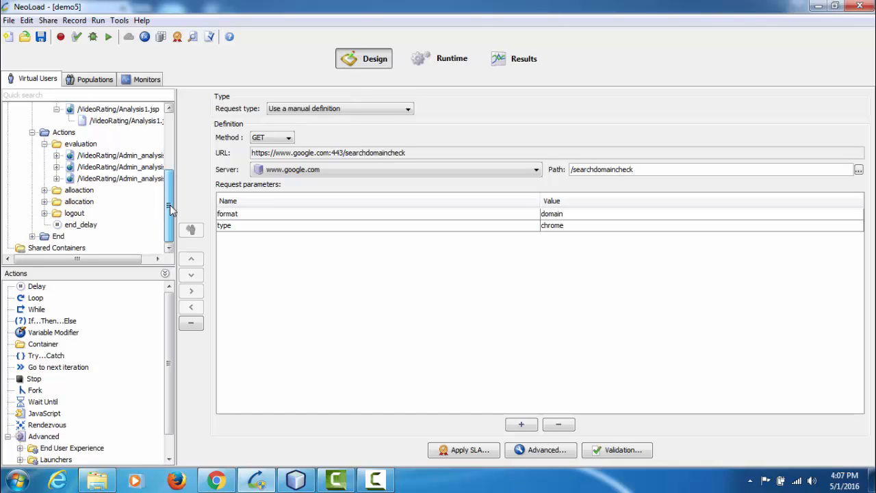
{"action": "left_click", "coordinate": [56, 156]}
{"action": "left_click", "coordinate": [113, 167]}
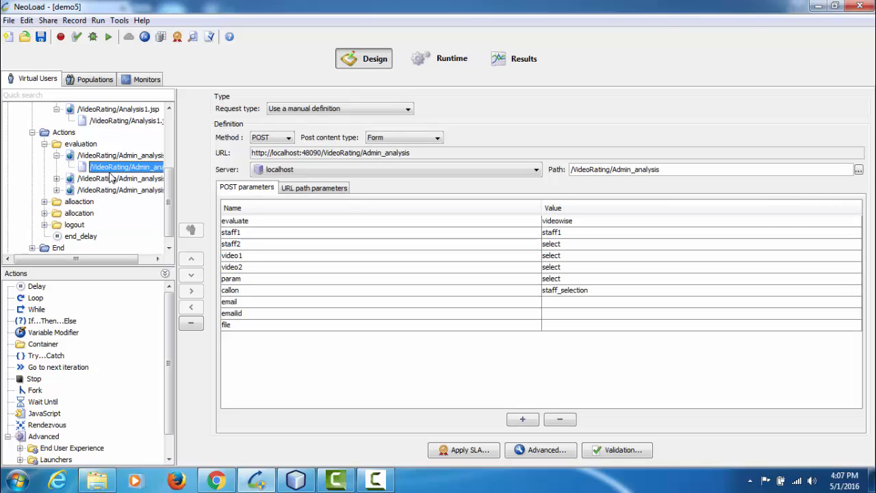
Expand the alloaction and logout containers under Actions to view their recorded pages
{"action": "left_click", "coordinate": [44, 201]}
{"action": "scroll", "coordinate": [173, 200], "scroll_direction": "down", "scroll_amount": 1}
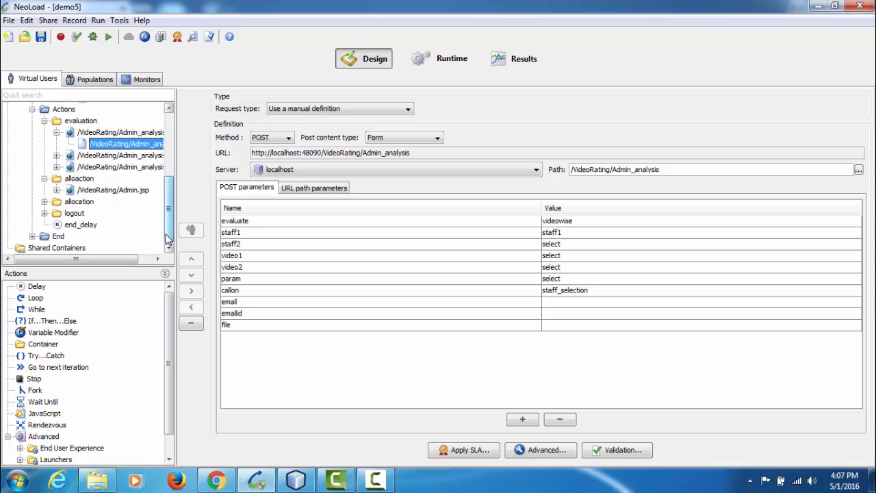
{"action": "left_click", "coordinate": [45, 213]}
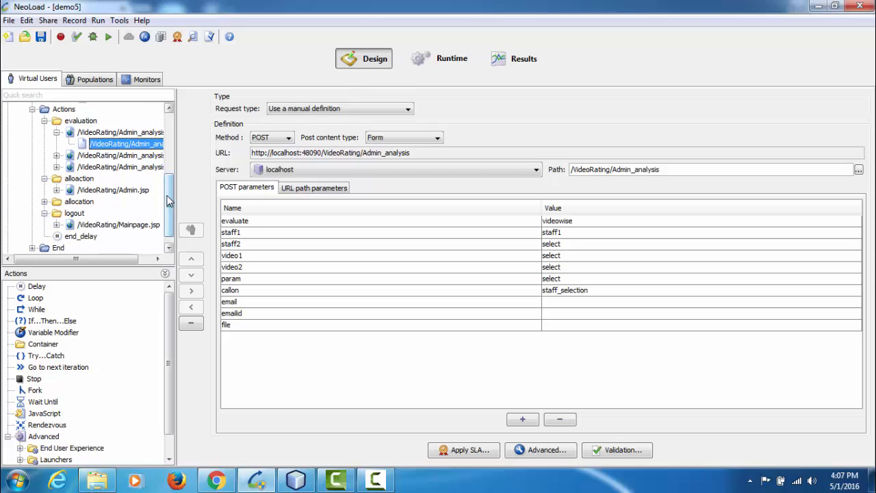
{"action": "scroll", "coordinate": [170, 216], "scroll_direction": "down", "scroll_amount": 1}
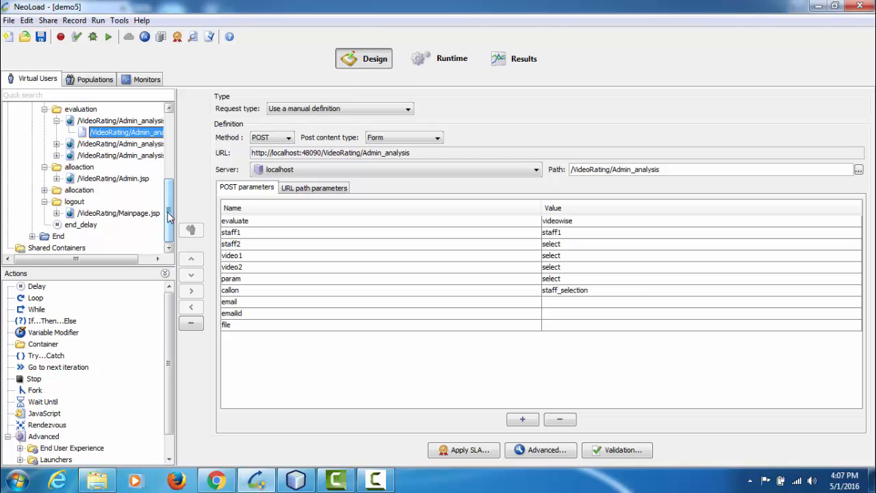
Create a population named Population1 with all defined virtual users
{"action": "left_click", "coordinate": [83, 83]}
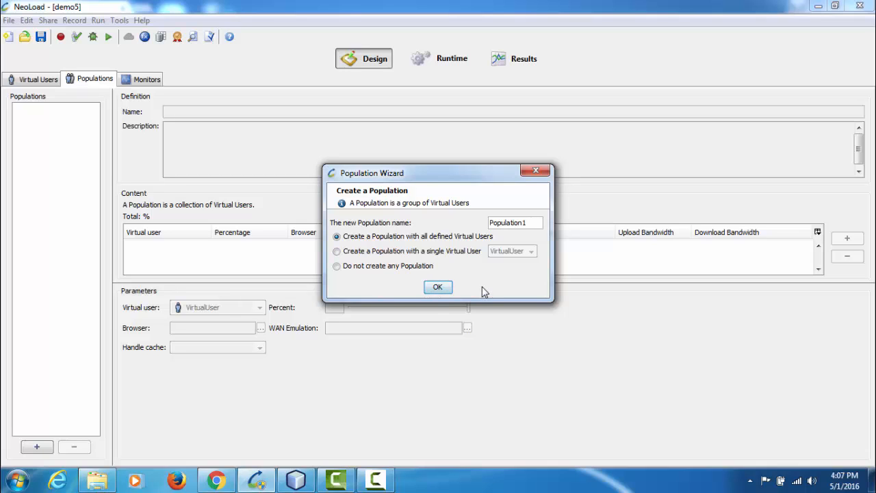
{"action": "left_click", "coordinate": [437, 290]}
Define a new monitored machine with hostname 192.168.2.7 and select the Microsoft Windows Monitor for it
{"action": "left_click", "coordinate": [145, 80]}
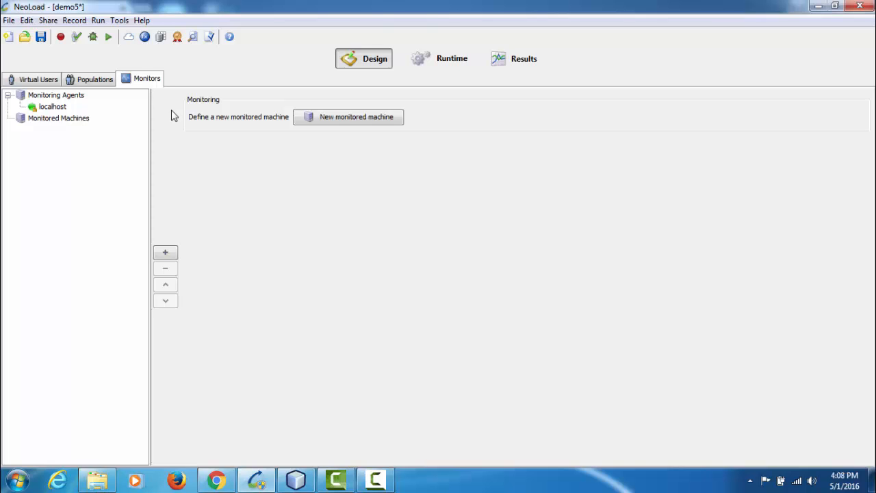
{"action": "left_click", "coordinate": [349, 122]}
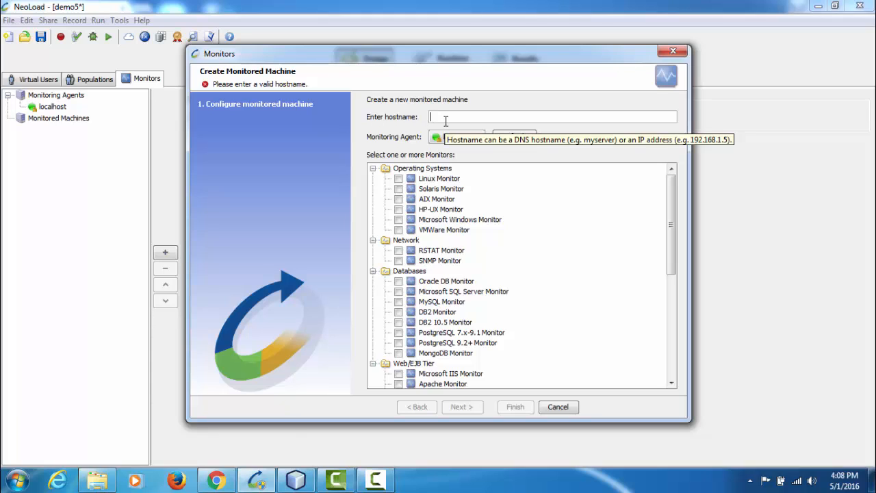
{"action": "type", "text": "19"}
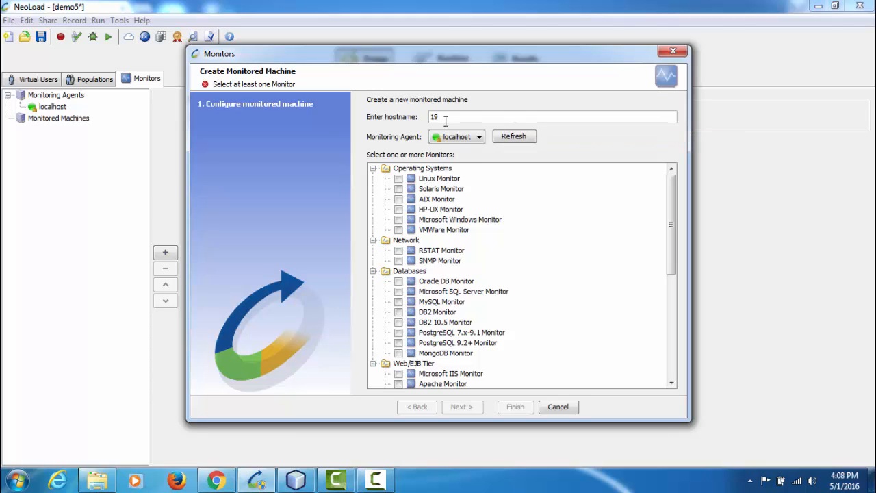
{"action": "type", "text": "2.168.2.7"}
{"action": "left_click", "coordinate": [398, 219]}
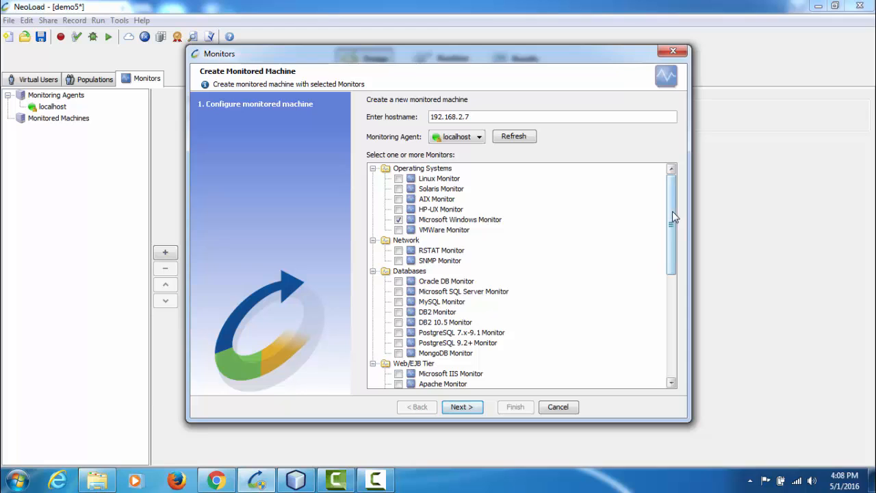
Add the Oracle DB, RSTAT, SNMP and GlassFish monitors to the machine and continue to the monitor configuration
{"action": "left_click_drag", "start_coordinate": [673, 211], "coordinate": [673, 249]}
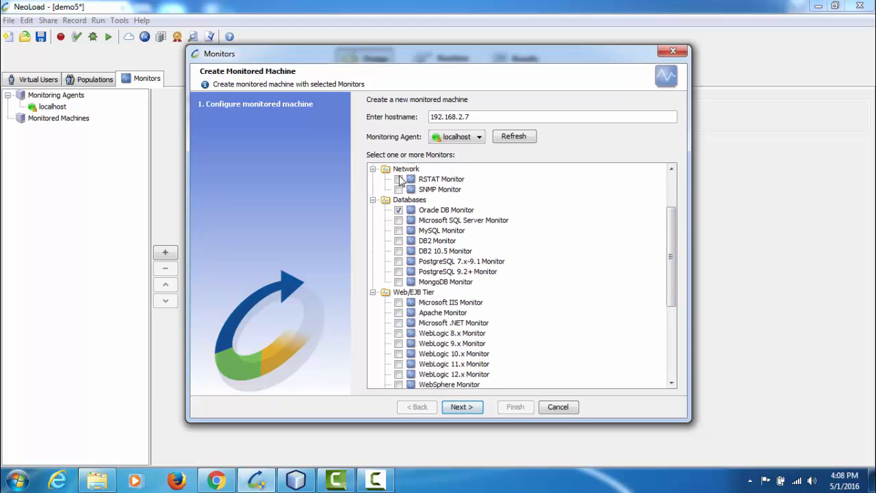
{"action": "left_click", "coordinate": [398, 179]}
{"action": "left_click", "coordinate": [398, 189]}
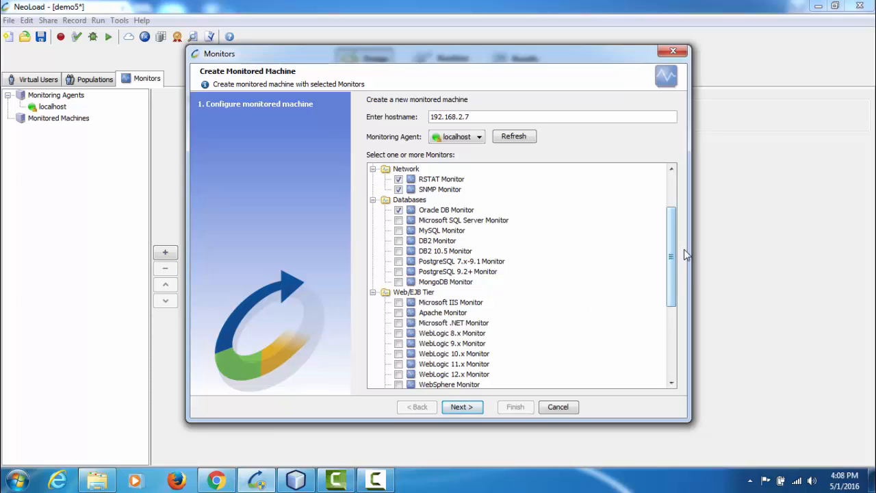
{"action": "left_click_drag", "start_coordinate": [673, 250], "coordinate": [676, 332]}
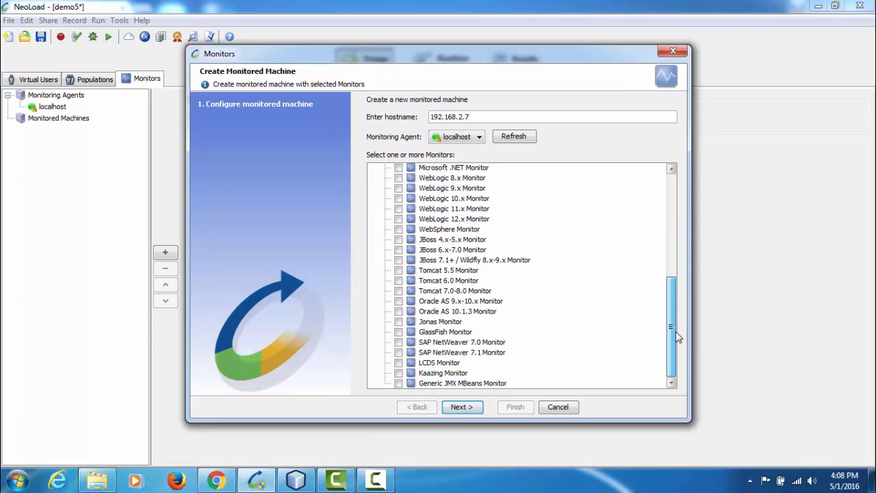
{"action": "left_click", "coordinate": [399, 333]}
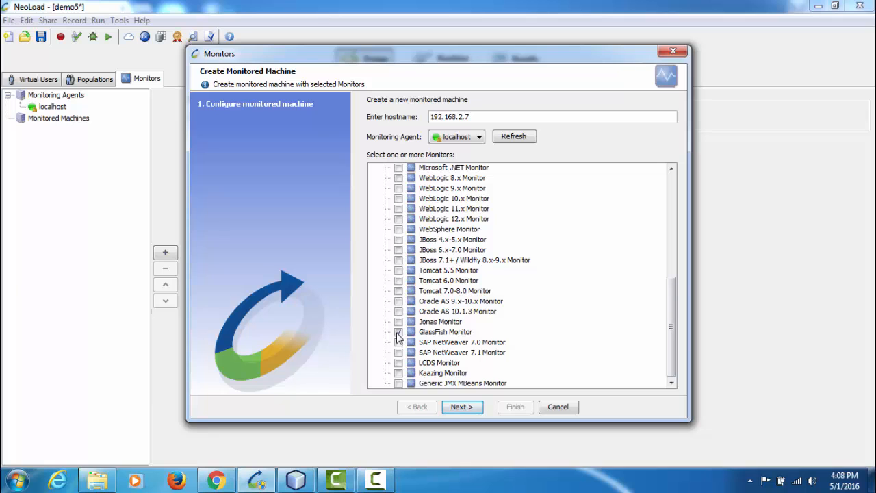
{"action": "left_click", "coordinate": [469, 408]}
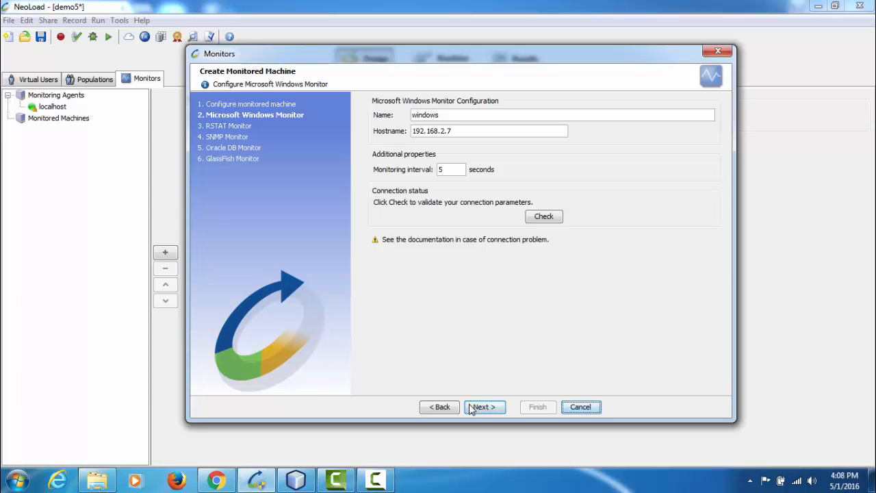
Review the Microsoft Windows Monitor configuration and continue through the remaining monitor pages
{"action": "left_click", "coordinate": [456, 114]}
{"action": "left_click", "coordinate": [485, 407]}
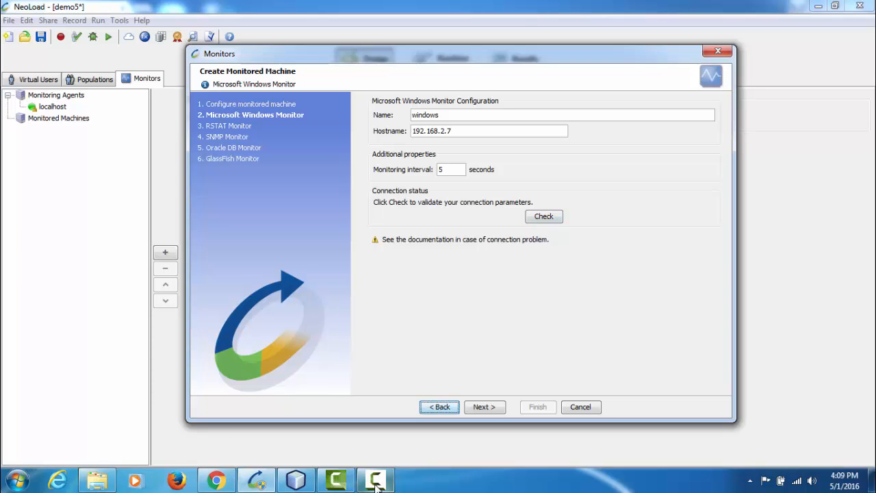
{"action": "mouse_move", "coordinate": [376, 486]}
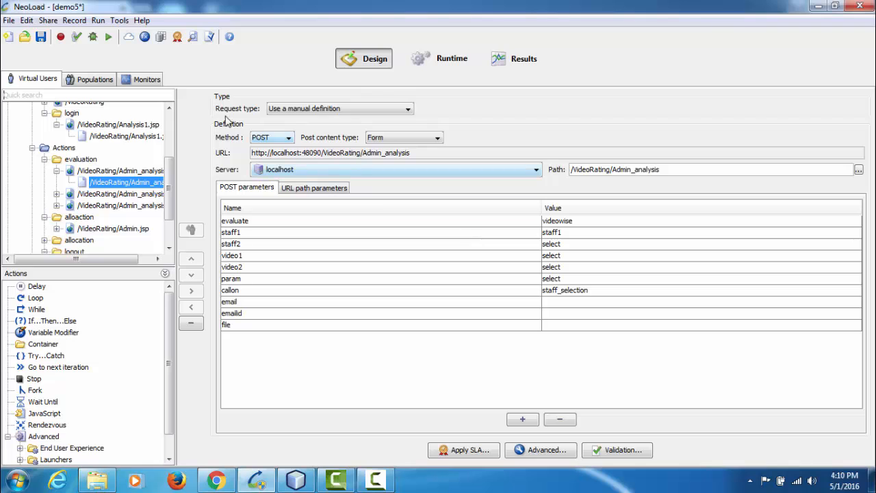
Start playing the selected scenario as a test named 16:10 - 1 May 2016
{"action": "left_click", "coordinate": [108, 37]}
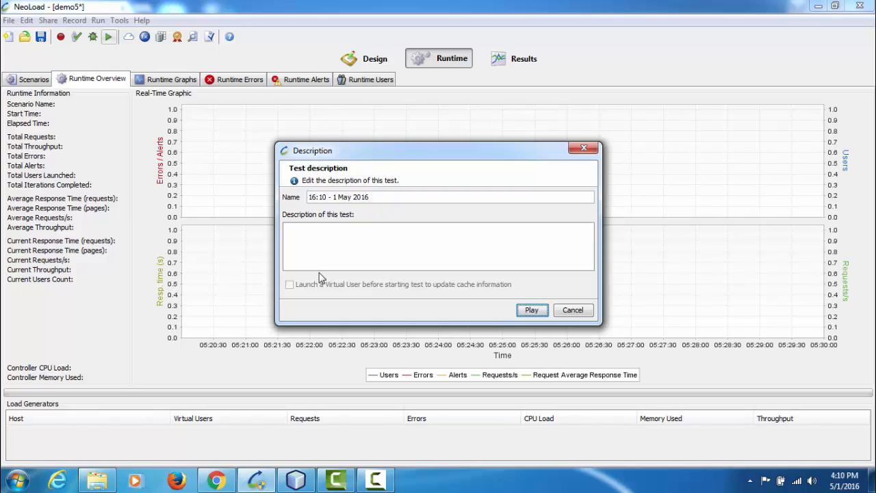
{"action": "left_click", "coordinate": [539, 314]}
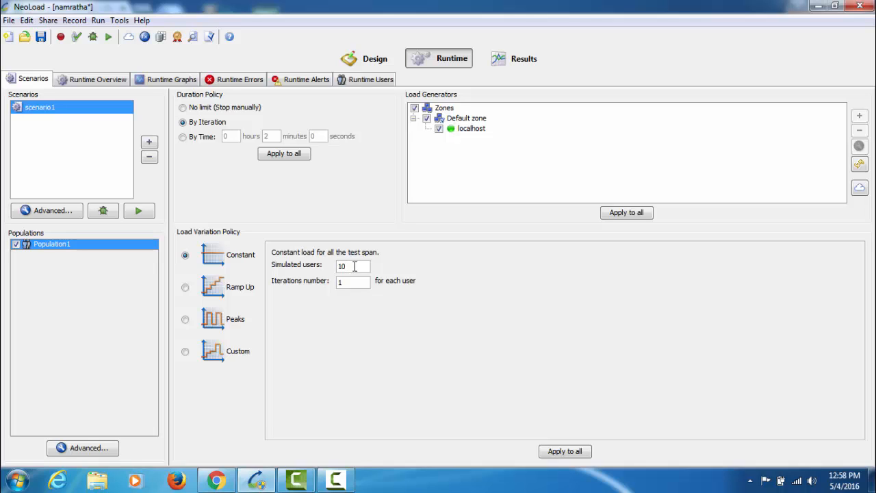
Set scenario1's constant load to 5 simulated users and apply the configuration to all selected populations
{"action": "double_click", "coordinate": [355, 266]}
{"action": "type", "text": "5"}
{"action": "left_click", "coordinate": [567, 452]}
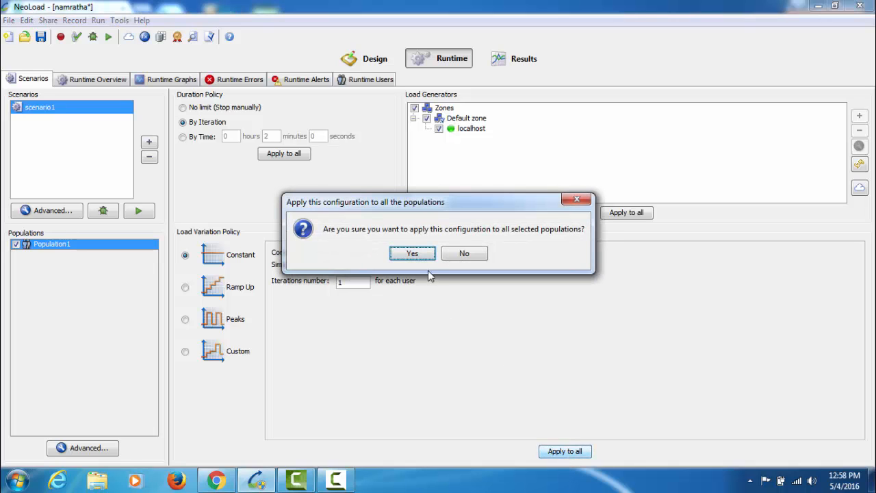
{"action": "left_click", "coordinate": [414, 254]}
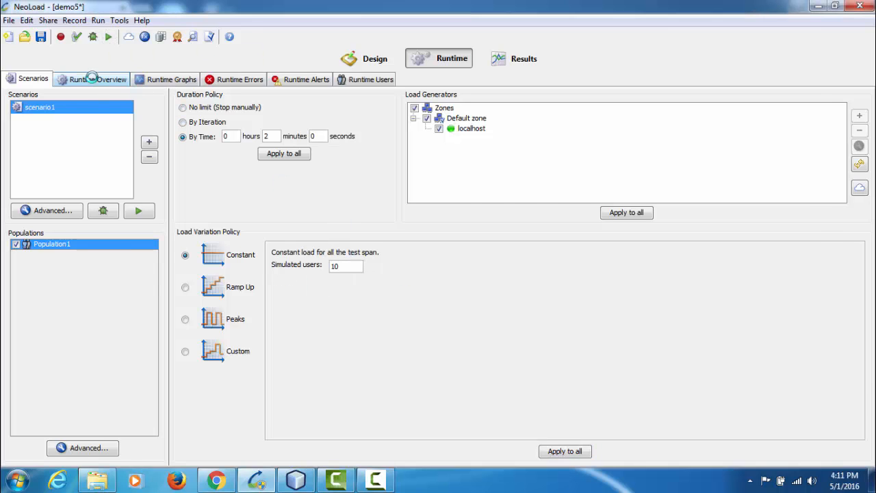
Check the runtime overview and runtime graphs, expanding the /VideoRating page and login container under Init
{"action": "left_click", "coordinate": [93, 78]}
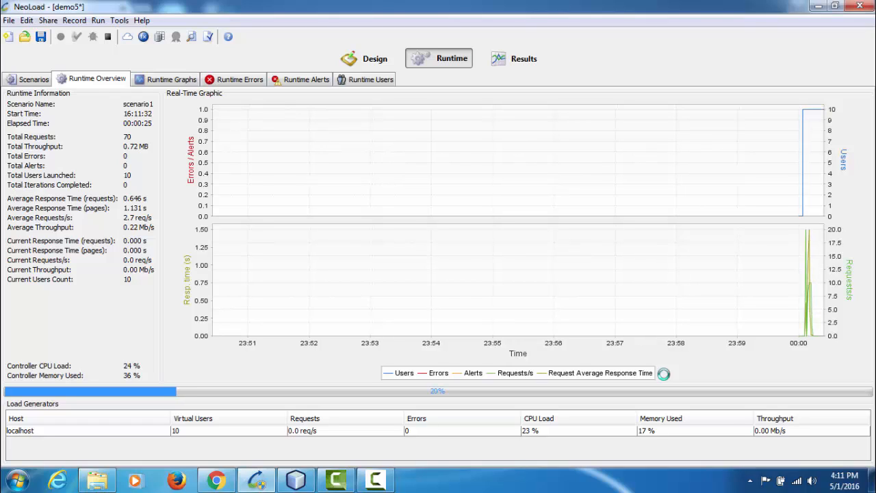
{"action": "left_click", "coordinate": [176, 81]}
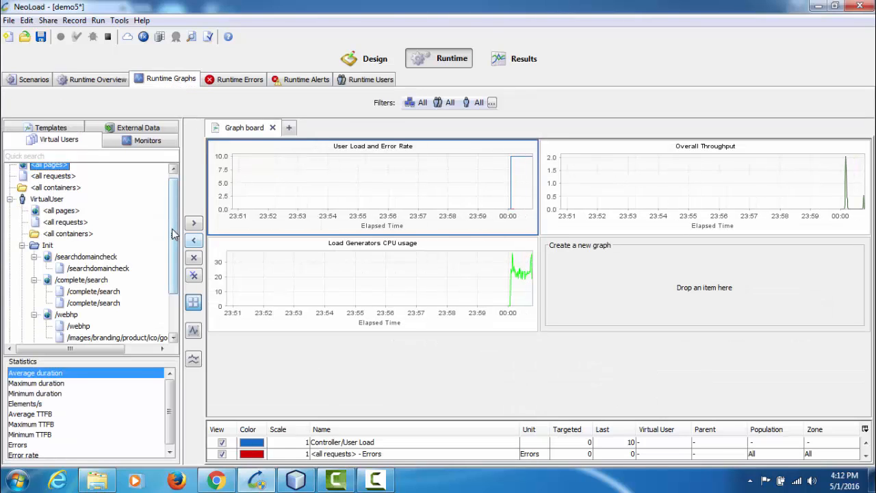
{"action": "scroll", "coordinate": [53, 274], "scroll_direction": "down", "scroll_amount": 2}
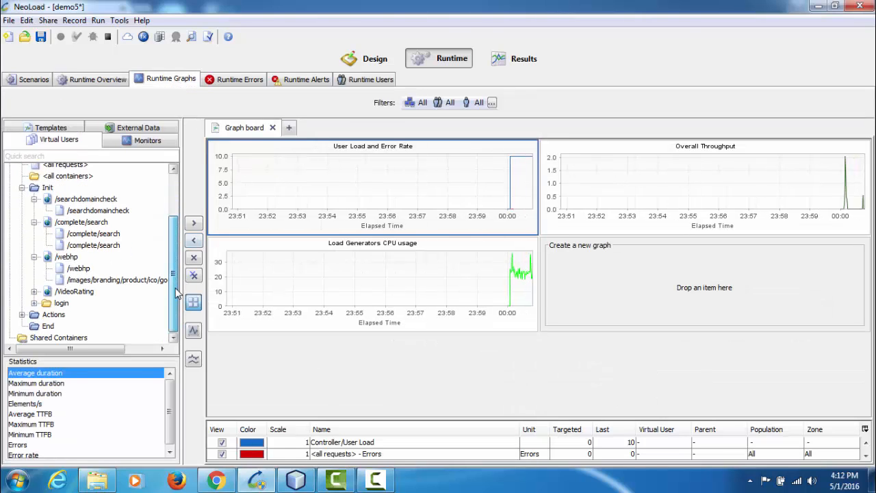
{"action": "left_click", "coordinate": [34, 291]}
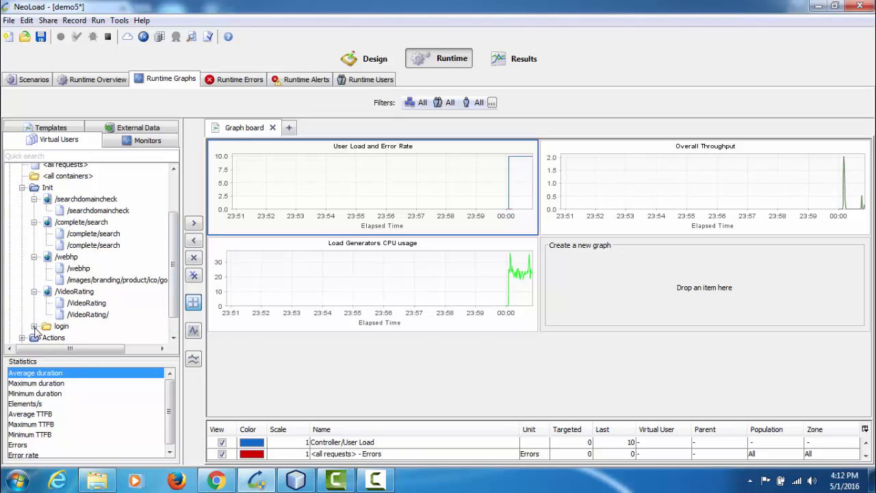
{"action": "left_click", "coordinate": [34, 326]}
{"action": "left_click_drag", "start_coordinate": [176, 248], "coordinate": [177, 297]}
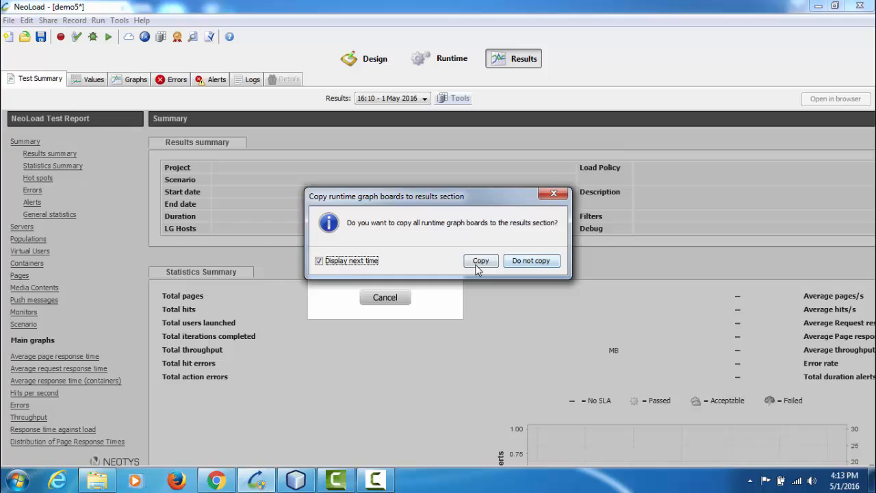
Copy the runtime graph boards to the results section and view the test's errors, alerts and logs
{"action": "left_click", "coordinate": [482, 261]}
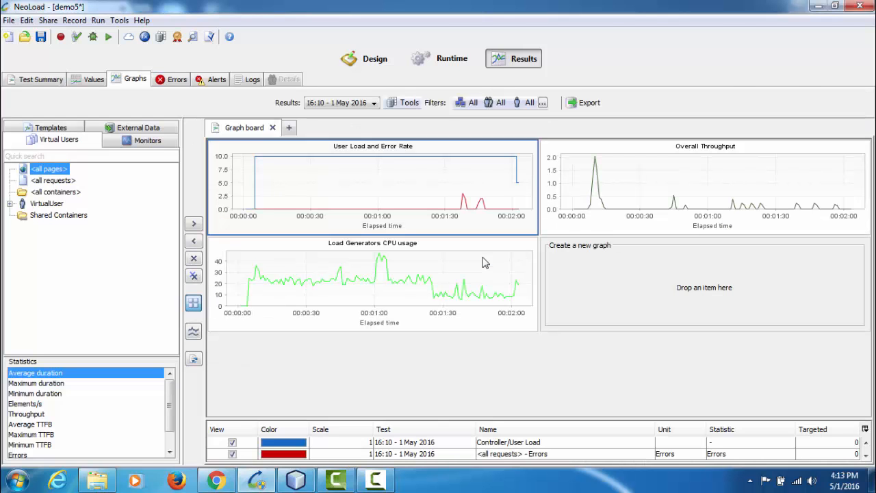
{"action": "left_click", "coordinate": [177, 79]}
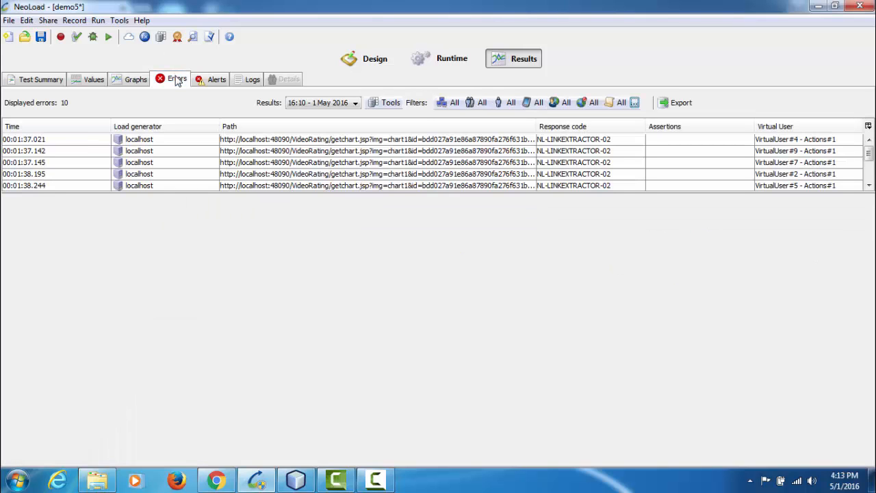
{"action": "left_click", "coordinate": [216, 80]}
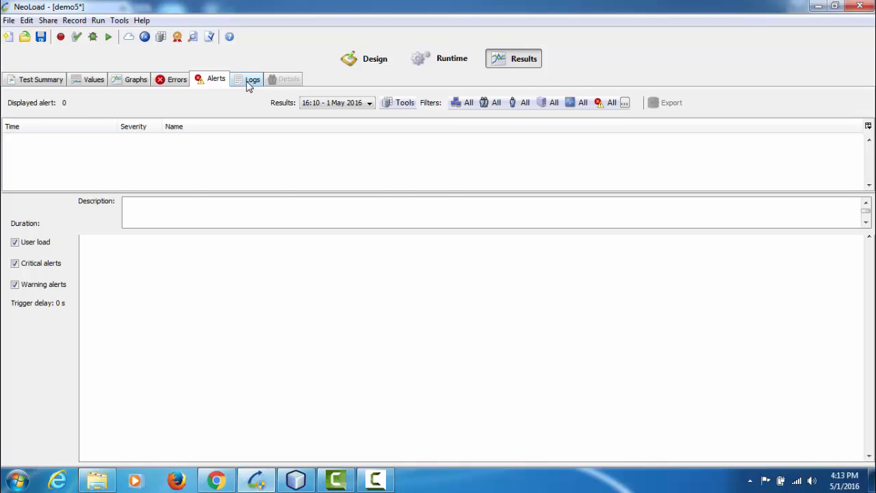
{"action": "left_click", "coordinate": [248, 81]}
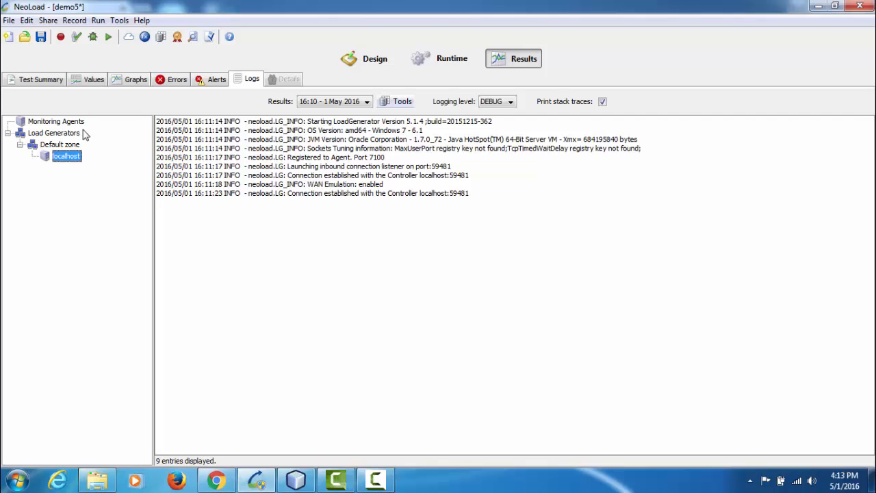
Examine the test summary report's results summary, load policy, statistics summary and its graphs
{"action": "left_click", "coordinate": [39, 81]}
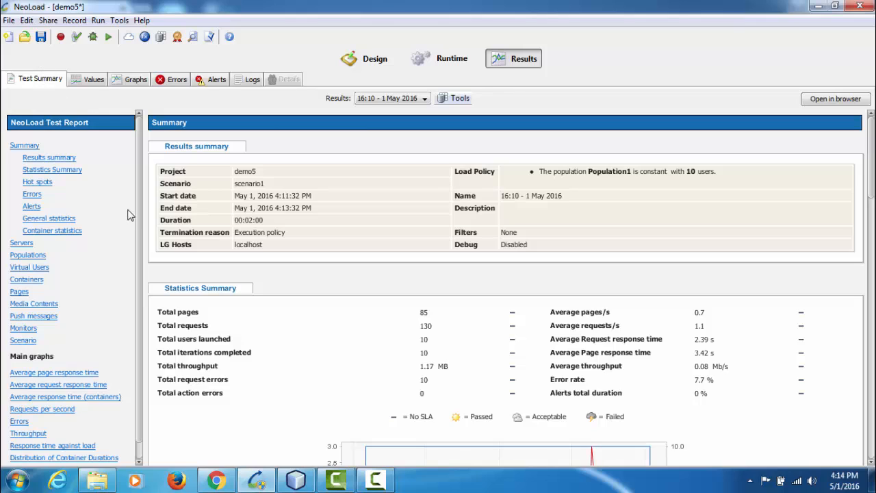
{"action": "scroll", "coordinate": [140, 205], "scroll_direction": "down", "scroll_amount": 1}
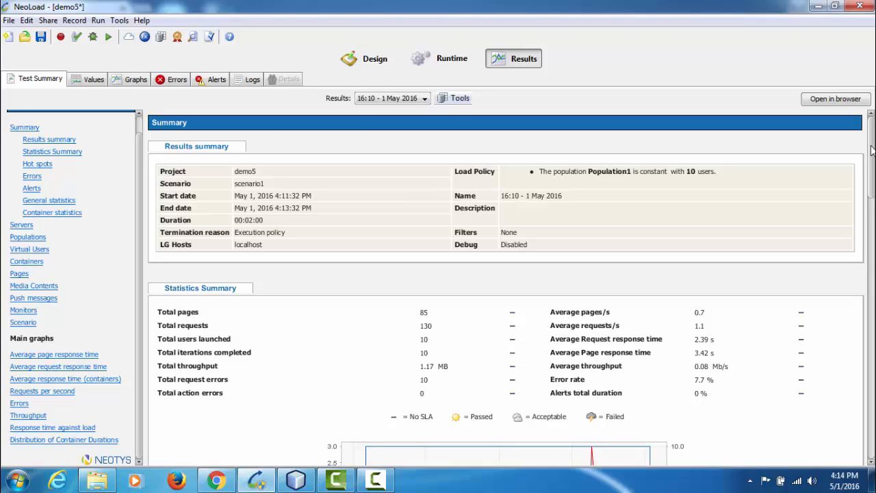
{"action": "left_click_drag", "start_coordinate": [717, 172], "coordinate": [671, 172]}
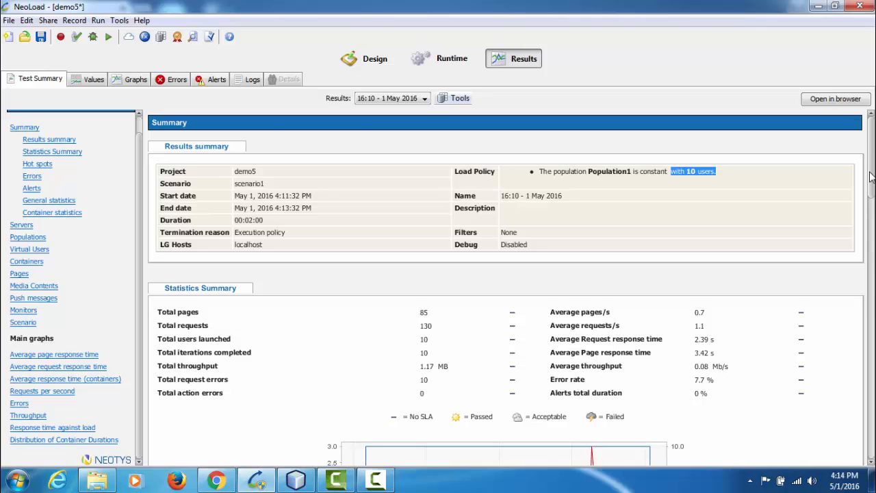
{"action": "left_click_drag", "start_coordinate": [871, 177], "coordinate": [873, 203]}
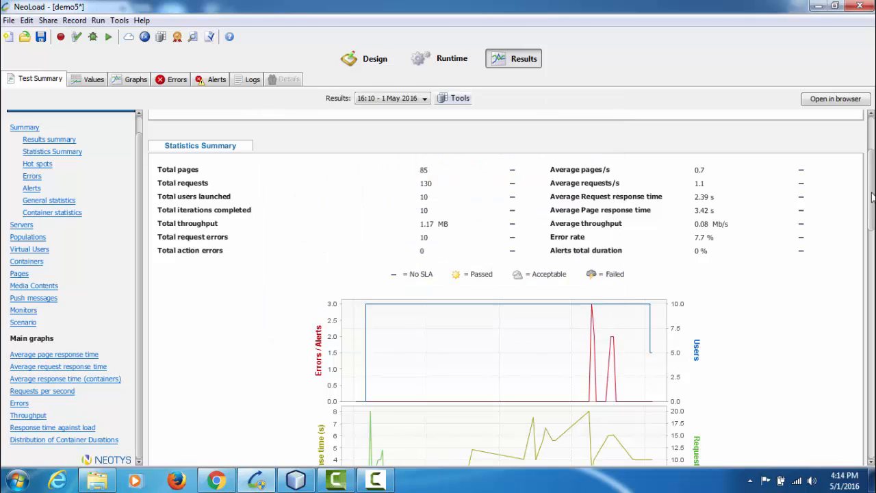
{"action": "scroll", "coordinate": [871, 199], "scroll_direction": "down", "scroll_amount": 2}
{"action": "left_click_drag", "start_coordinate": [871, 197], "coordinate": [871, 215]}
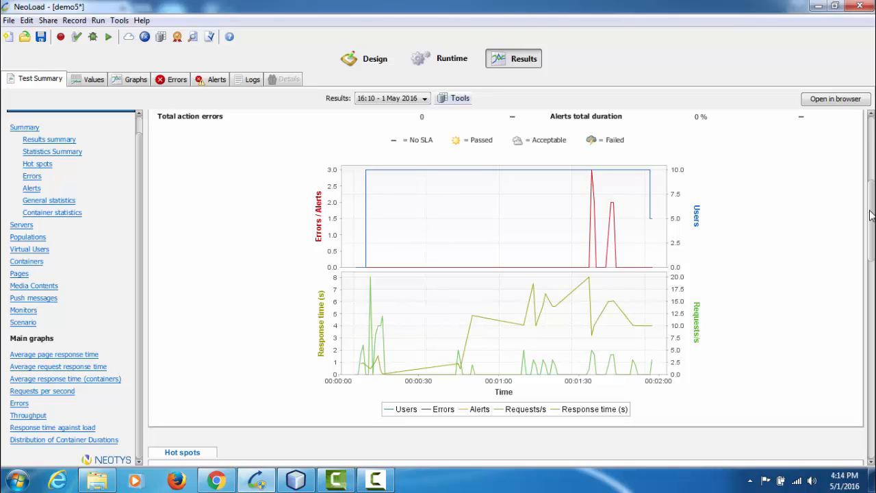
Examine the report's hot spots, errors, alerts and general statistics, dismissing the Windows color scheme dialog
{"action": "left_click_drag", "start_coordinate": [871, 215], "coordinate": [873, 288]}
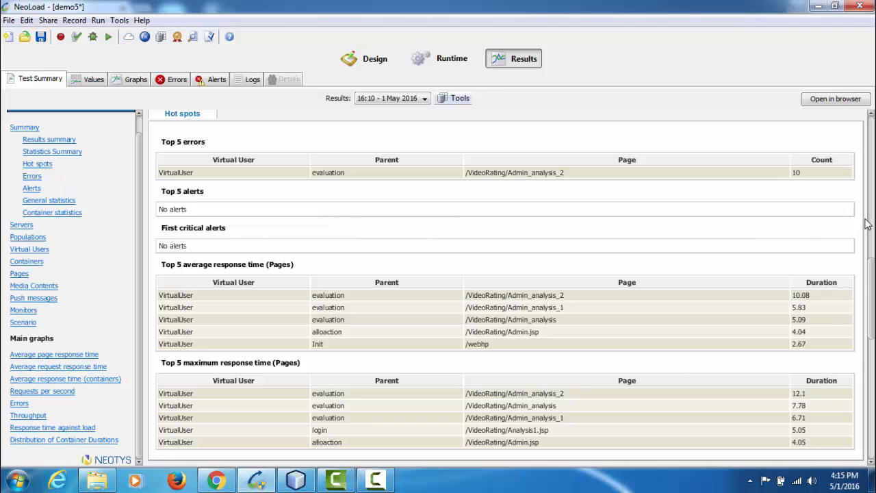
{"action": "left_click_drag", "start_coordinate": [873, 282], "coordinate": [874, 301]}
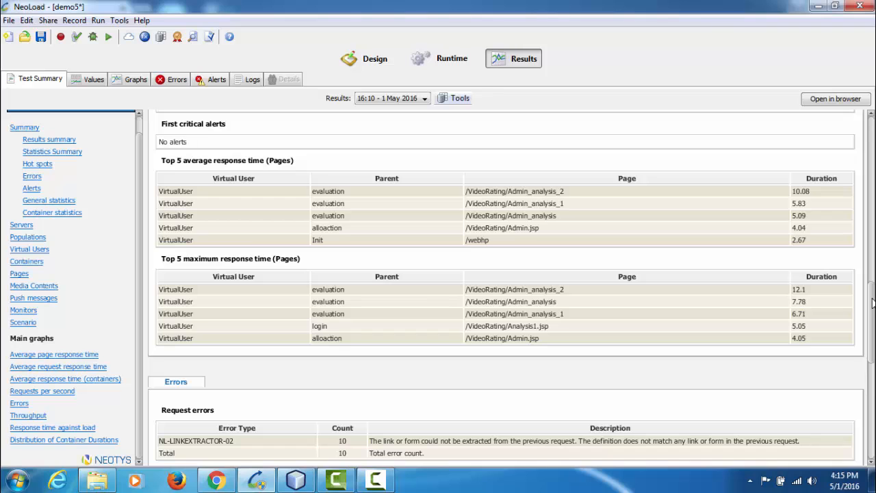
{"action": "mouse_move", "coordinate": [873, 299]}
{"action": "left_mouse_down"}
{"action": "mouse_move", "coordinate": [873, 311]}
{"action": "mouse_move", "coordinate": [872, 304]}
{"action": "left_mouse_up"}
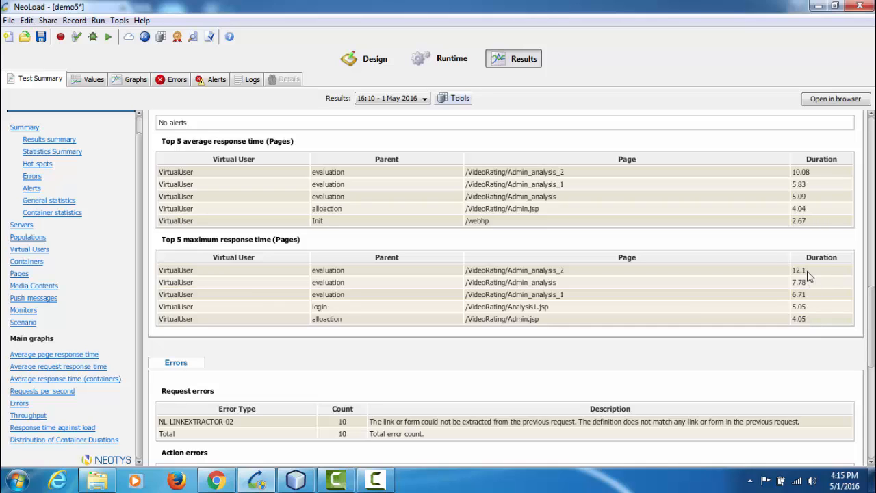
{"action": "left_click_drag", "start_coordinate": [871, 313], "coordinate": [871, 356]}
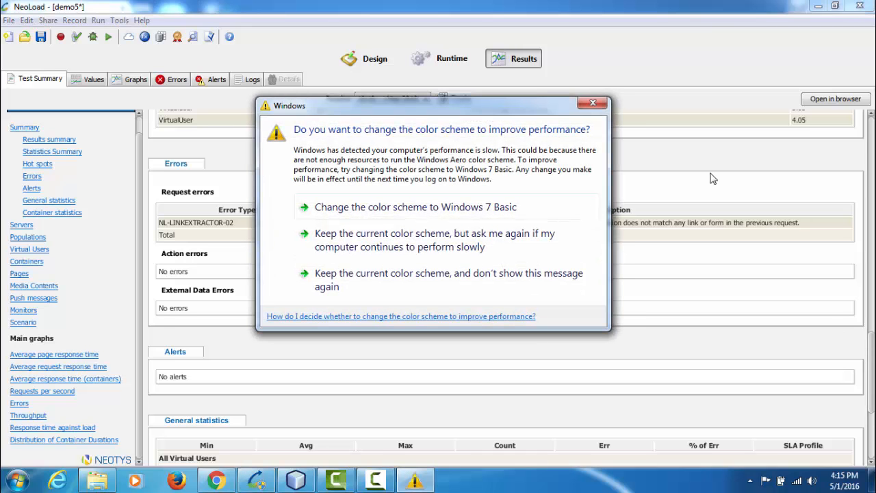
{"action": "left_click", "coordinate": [593, 105]}
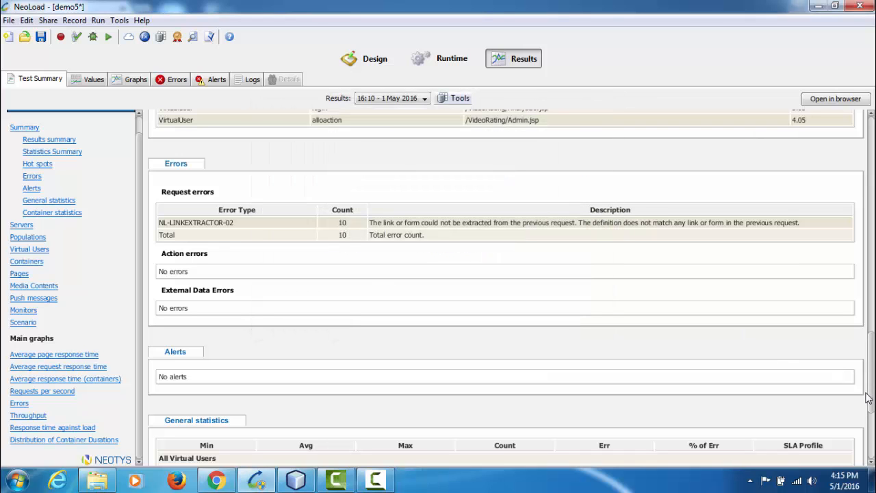
{"action": "scroll", "coordinate": [871, 377], "scroll_direction": "down", "scroll_amount": 1}
{"action": "scroll", "coordinate": [871, 376], "scroll_direction": "down", "scroll_amount": 5}
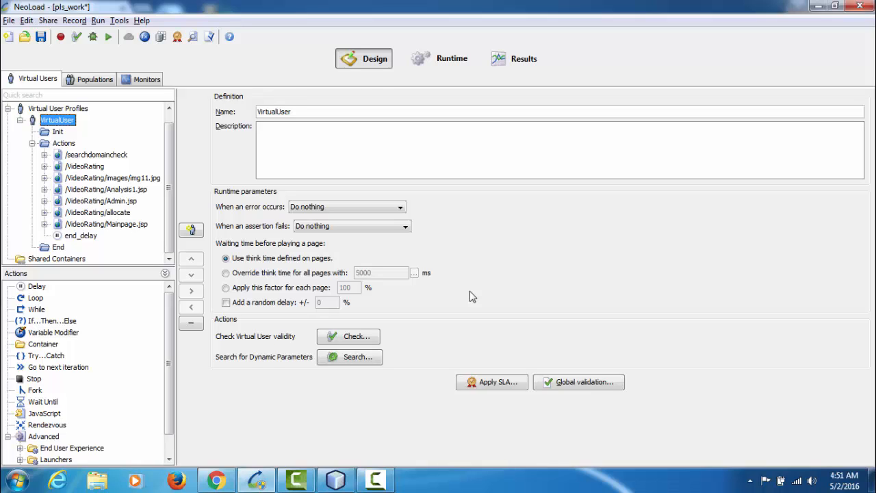
Switch to Google Chrome to view the VALLOCATION table's data in the Oracle Object Browser
{"action": "left_click", "coordinate": [223, 478]}
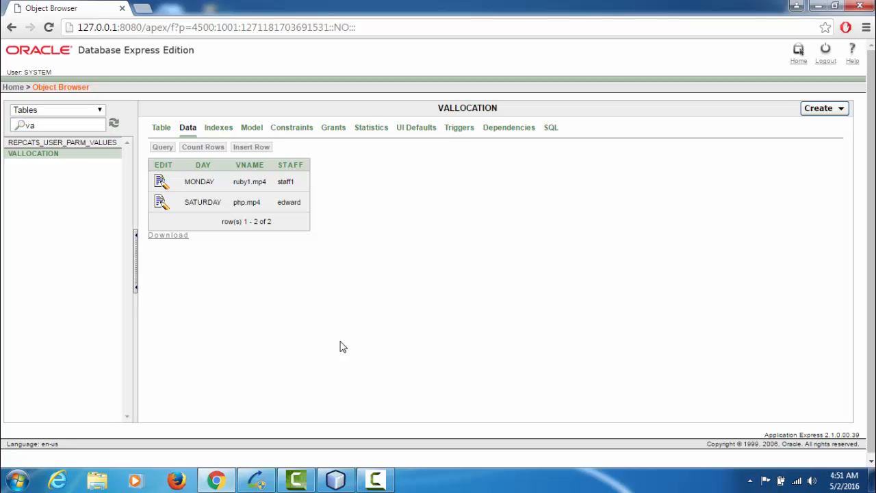
Switch to NeoLoad and check the validity of VirtualUser, dismissing the Windows color scheme dialog
{"action": "left_click", "coordinate": [257, 479]}
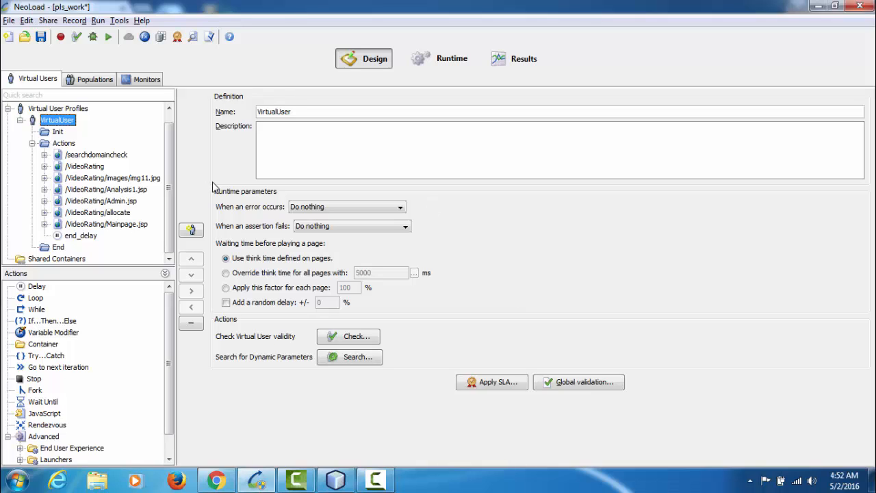
{"action": "left_click", "coordinate": [78, 40]}
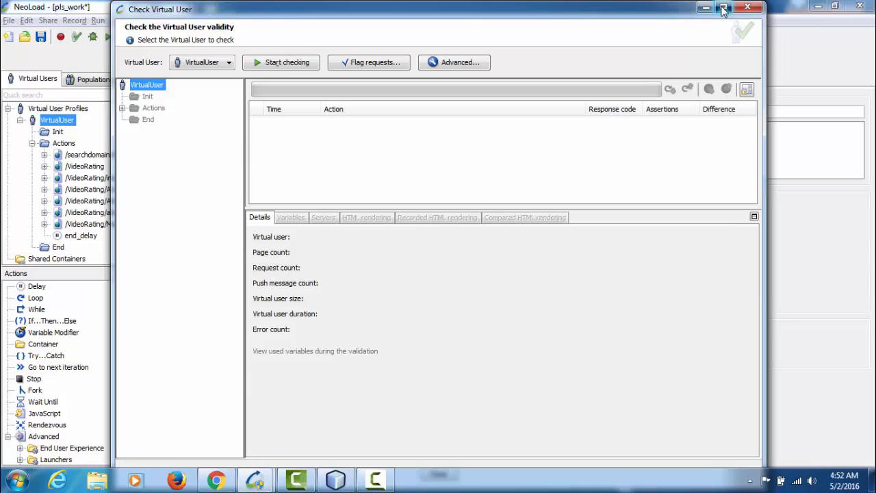
{"action": "left_click", "coordinate": [724, 8]}
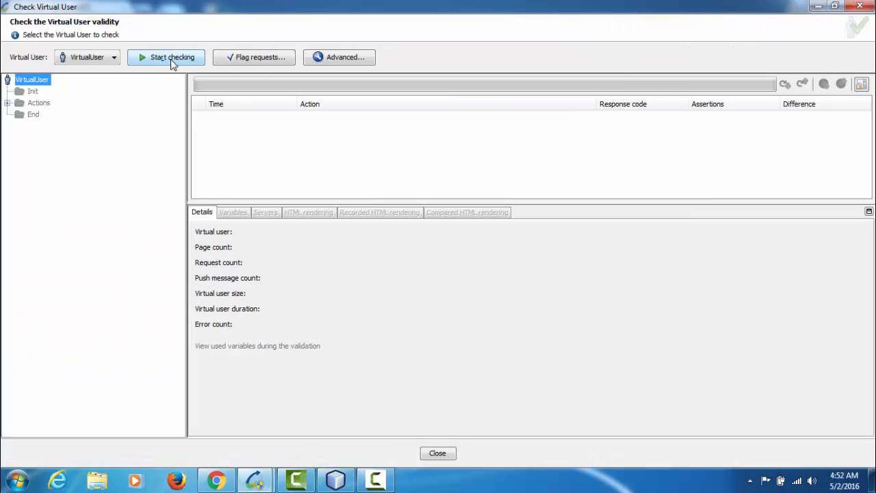
{"action": "left_click", "coordinate": [171, 57]}
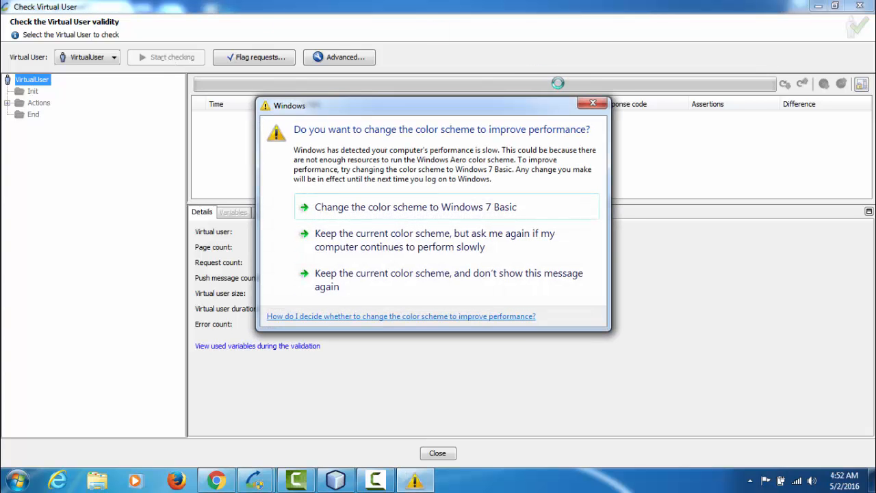
{"action": "left_click", "coordinate": [593, 103]}
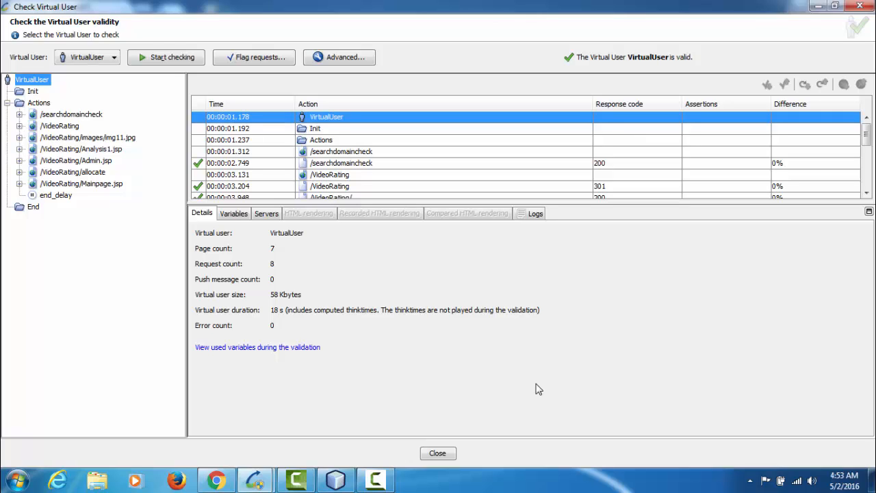
{"action": "left_click", "coordinate": [438, 453]}
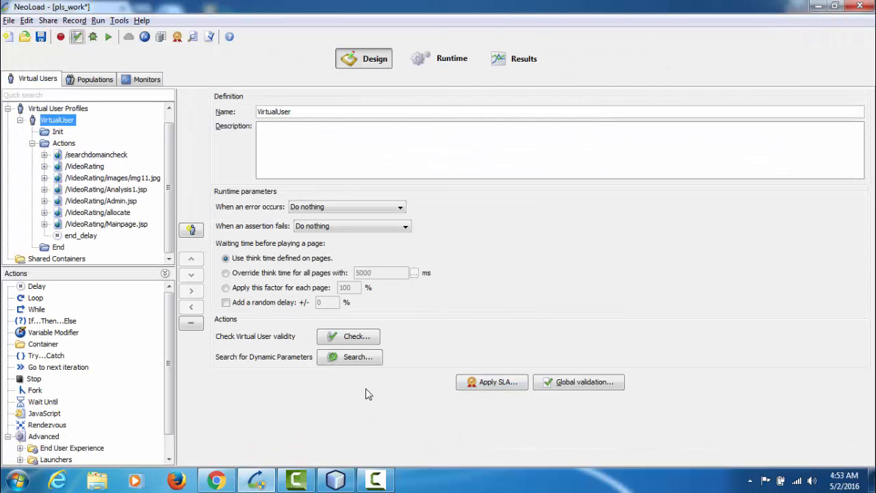
Switch to Google Chrome, refresh the Object Browser's table list and view the VALLOCATION table's data again
{"action": "left_click", "coordinate": [228, 482]}
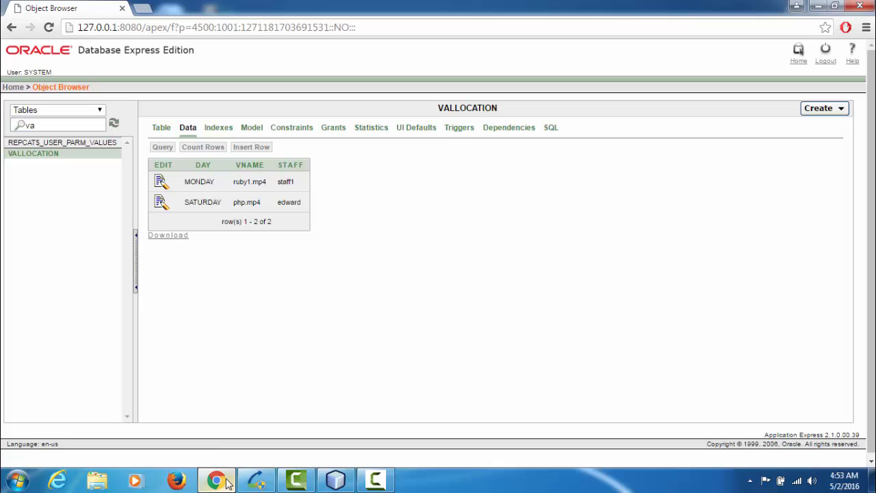
{"action": "left_click", "coordinate": [113, 124]}
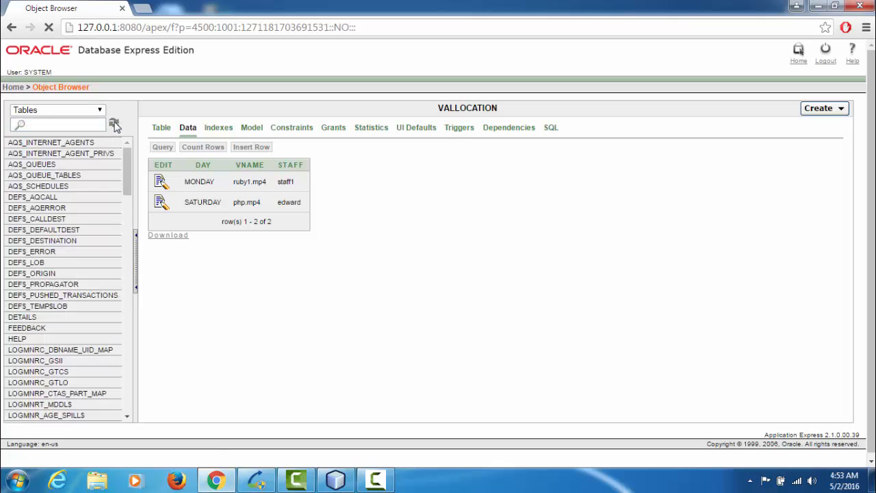
{"action": "left_click", "coordinate": [186, 130]}
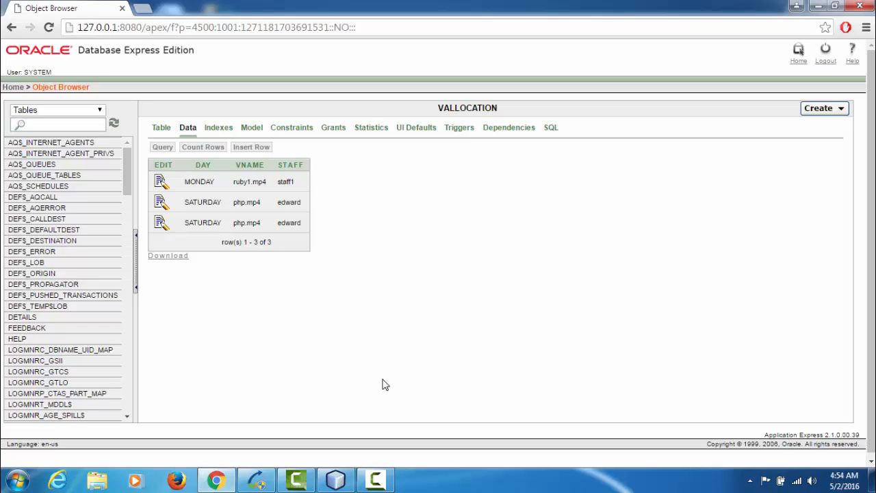
{"action": "key", "text": "alt+Tab"}
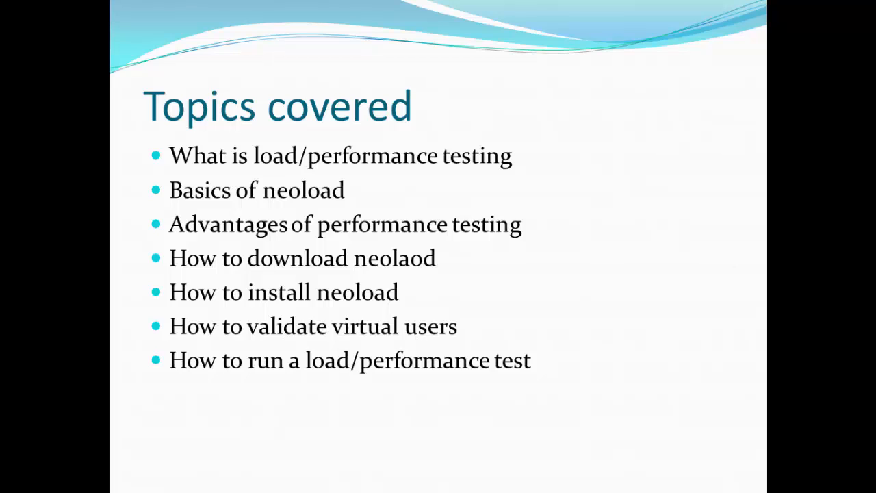
{"action": "key", "text": "Right"}
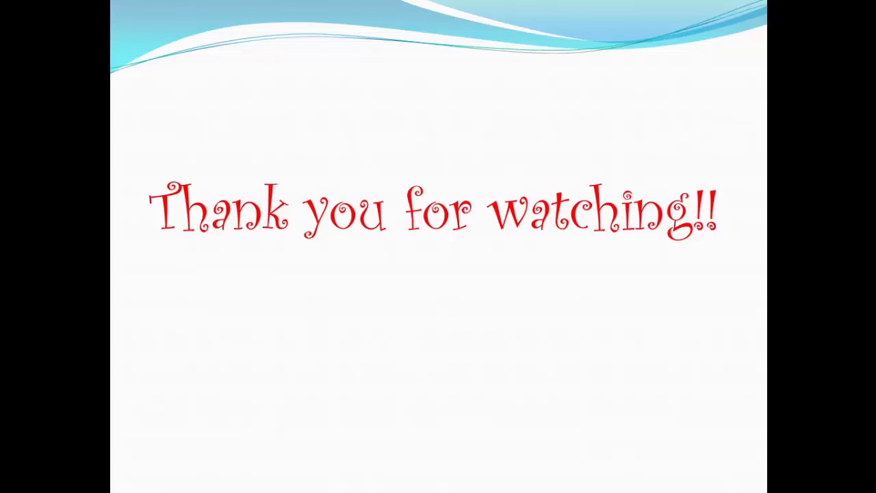